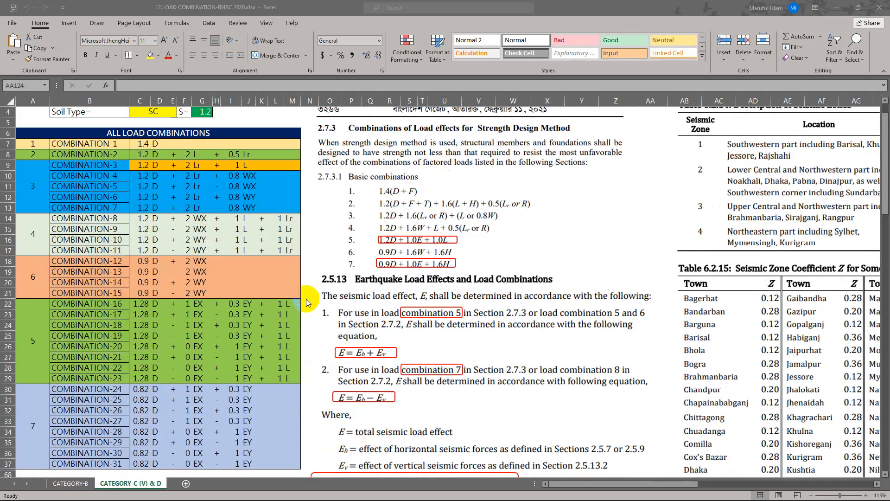
Look over the ETABS plan view and the load combinations table on the CATEGORY-C (V) & D sheet.
mouse_move(451, 499)
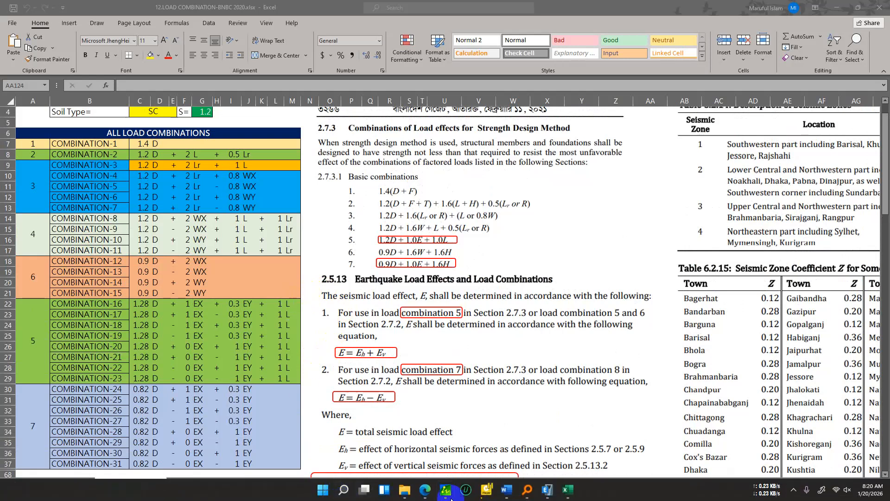
mouse_move(548, 490)
click(549, 462)
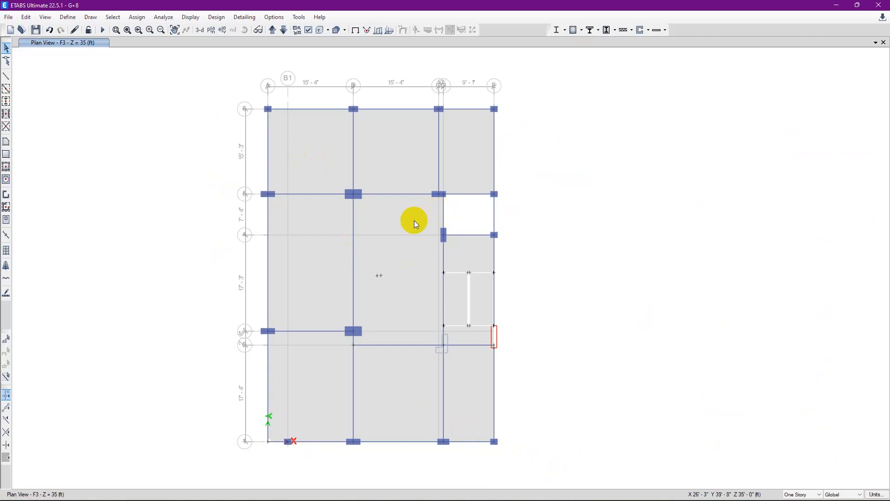
click(837, 5)
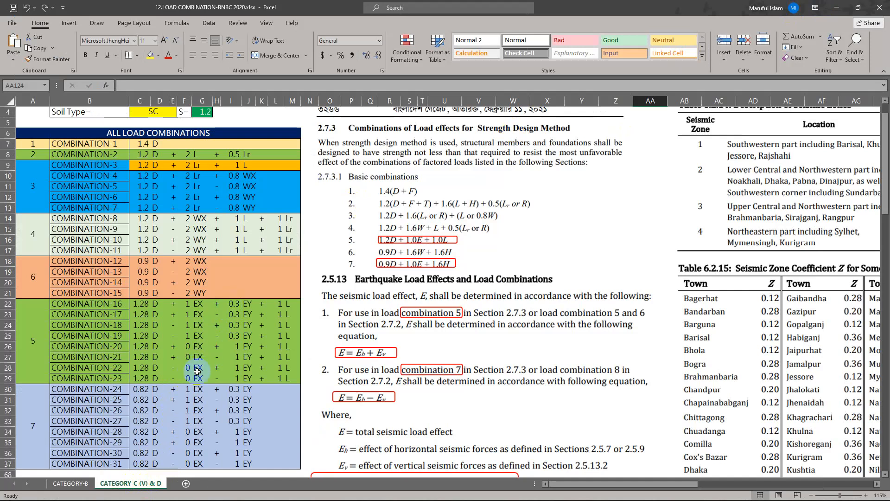
click(160, 481)
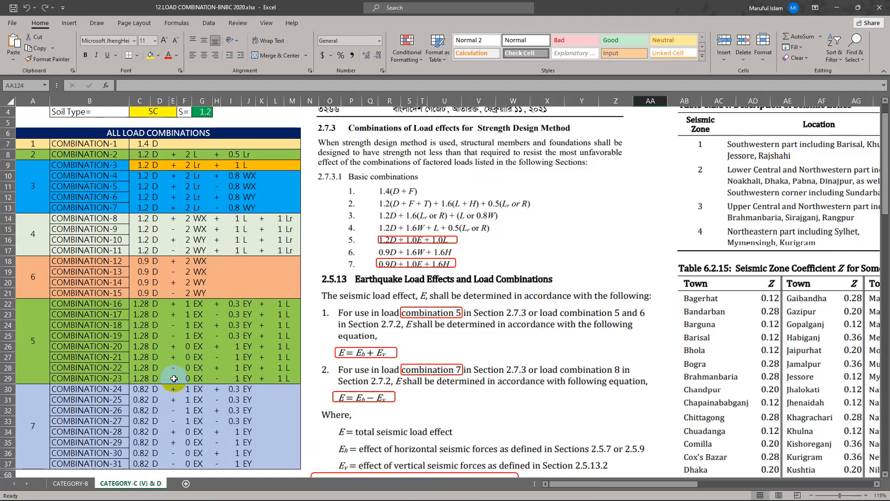
scroll(199, 313, down, 1)
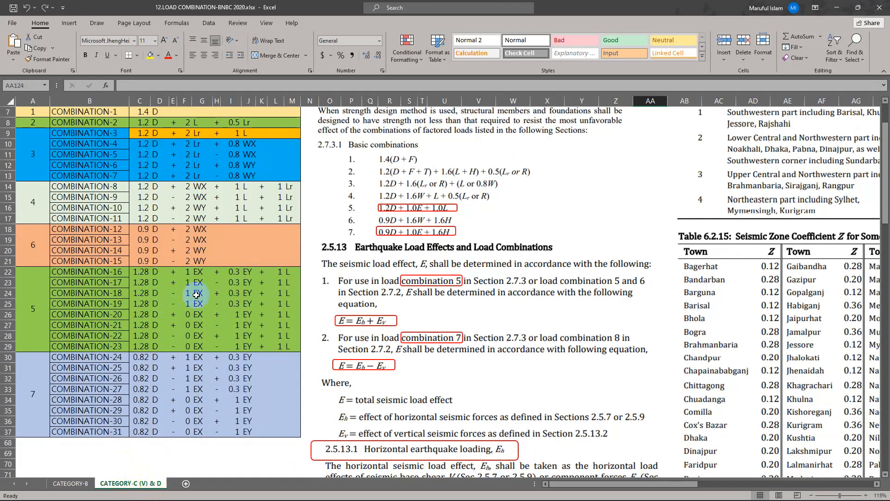
scroll(178, 310, up, 1)
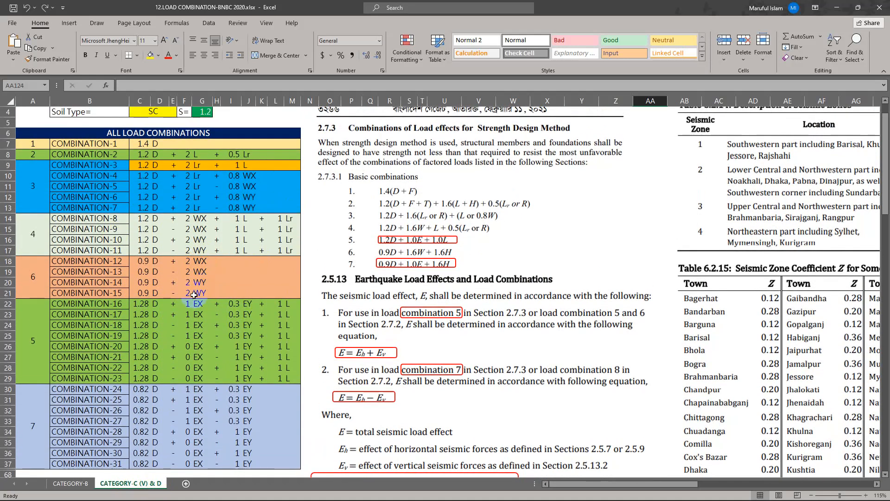
scroll(194, 295, down, 1)
Set the soil type in the spreadsheet's input block to SD and review the recalculated load combinations.
scroll(197, 298, up, 1)
scroll(190, 195, up, 1)
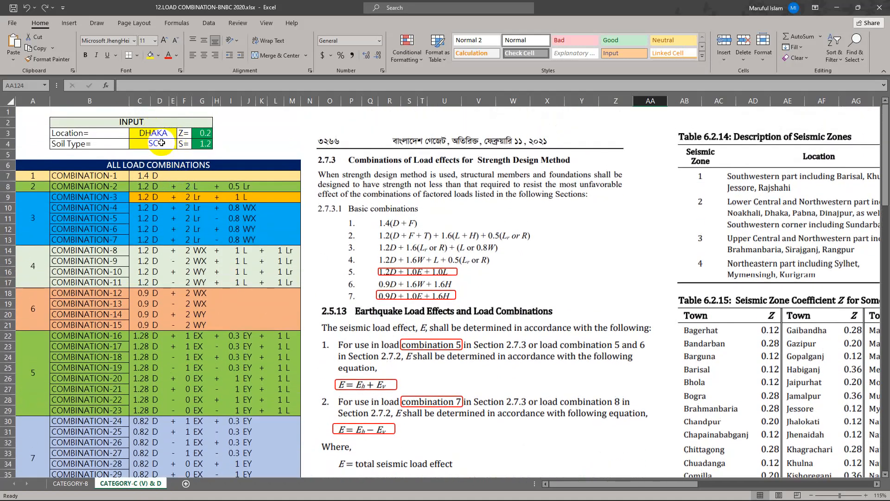
click(153, 143)
click(181, 144)
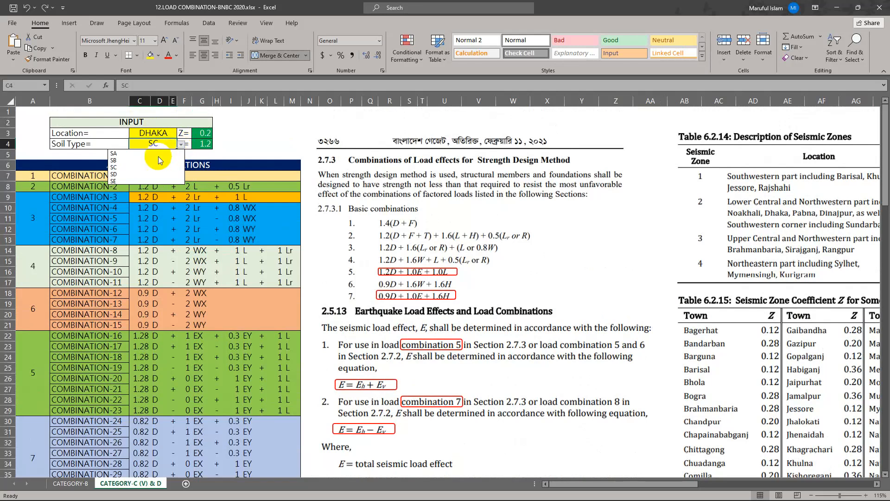
click(134, 175)
scroll(209, 200, down, 1)
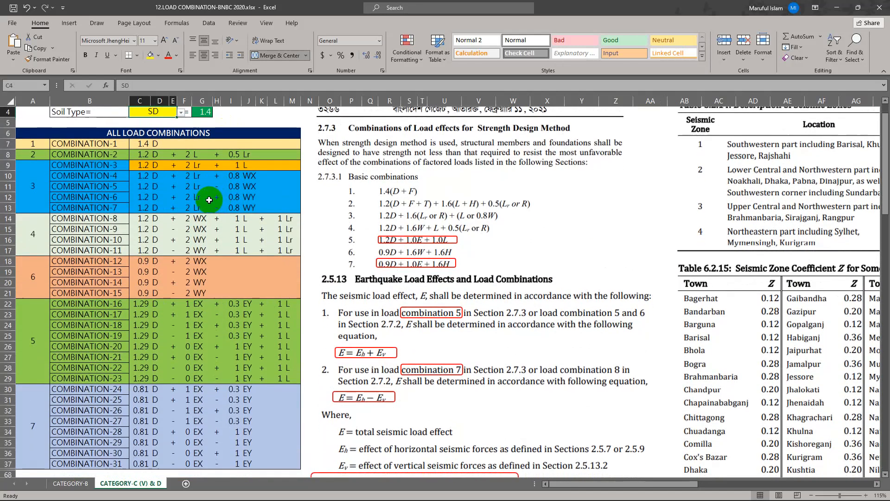
scroll(209, 199, down, 1)
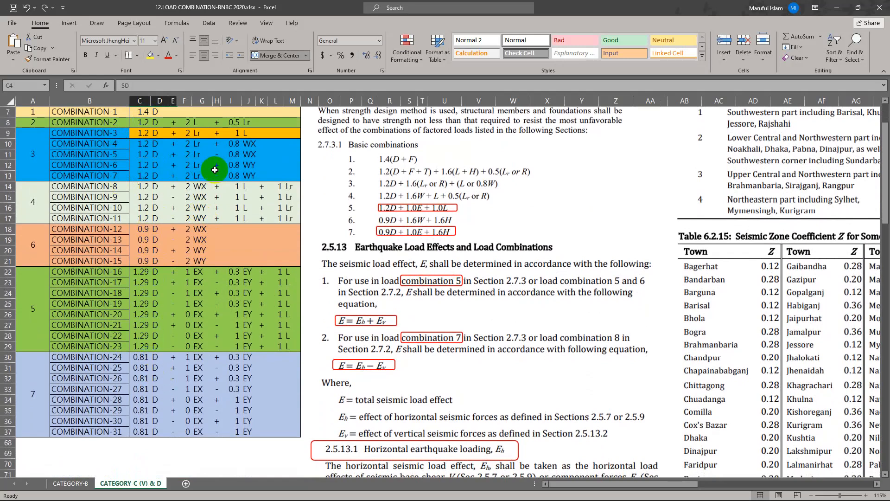
scroll(182, 196, up, 1)
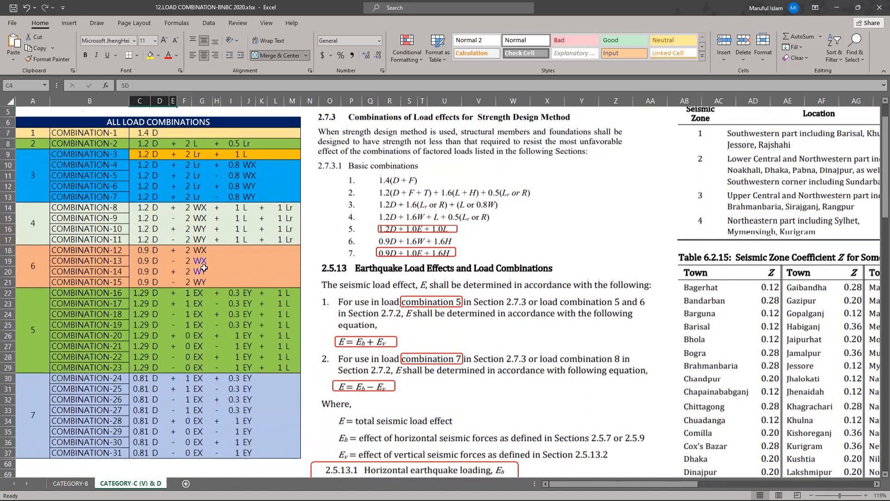
scroll(204, 268, down, 1)
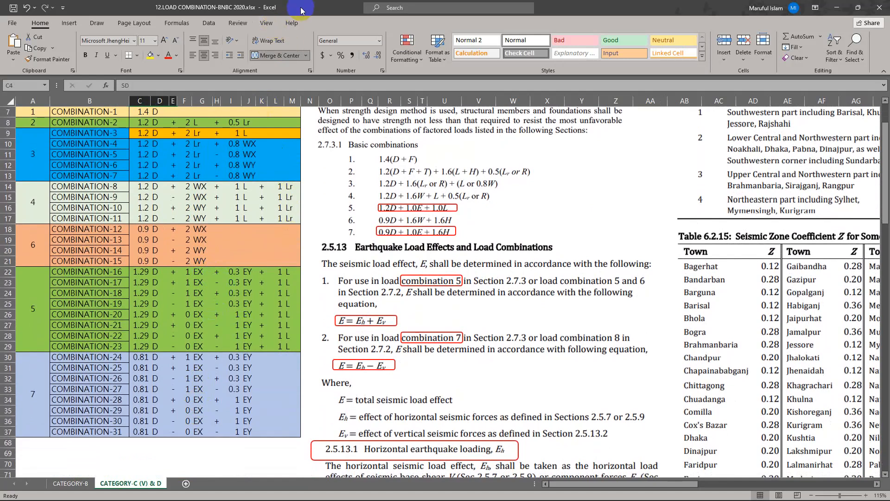
Arrange the load combination spreadsheet and the ETABS model side by side on the screen.
drag(301, 10, 1, 141)
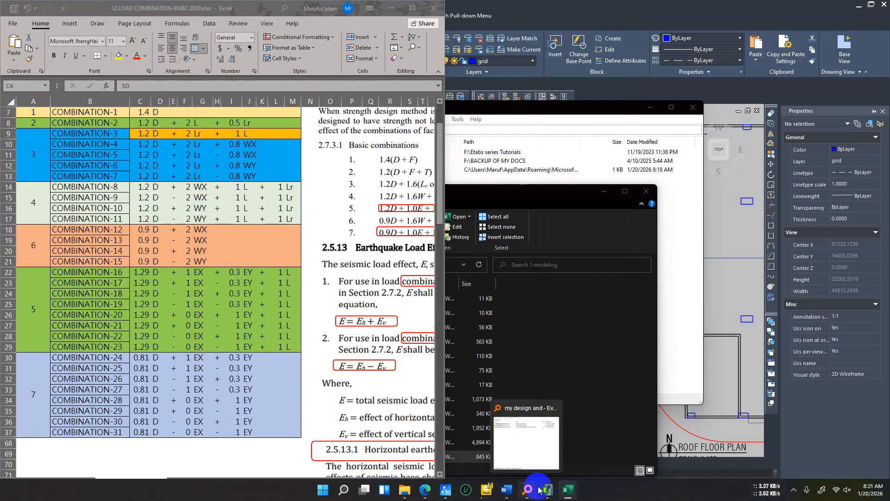
click(547, 495)
key(super+Right)
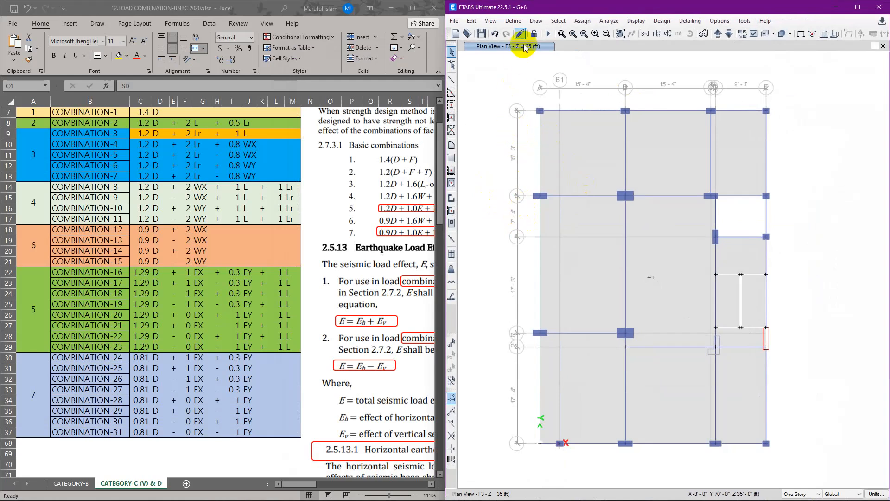
click(514, 22)
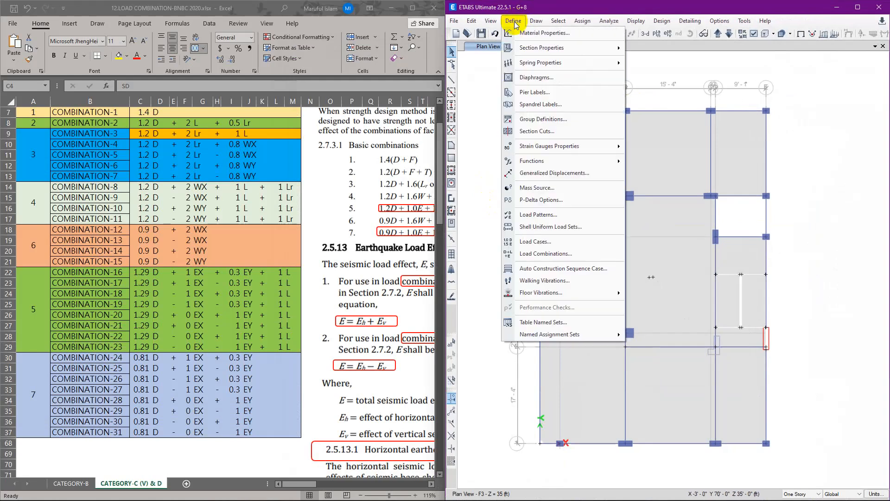
click(545, 253)
drag(586, 182, 361, 183)
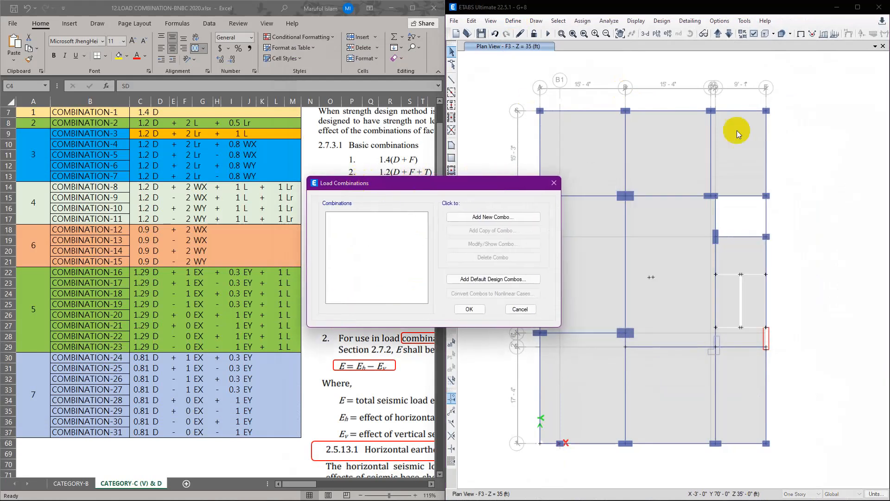
click(554, 182)
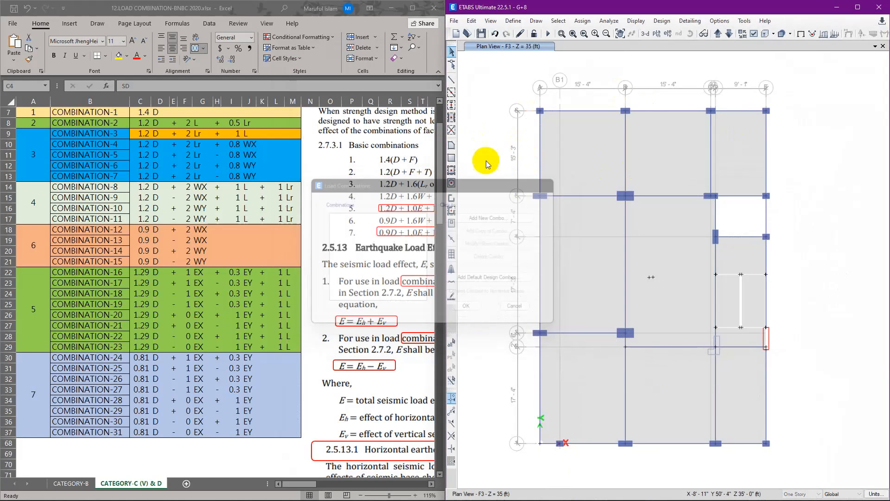
Widen the ETABS half of the split screen and start a new load combination.
drag(445, 149, 326, 172)
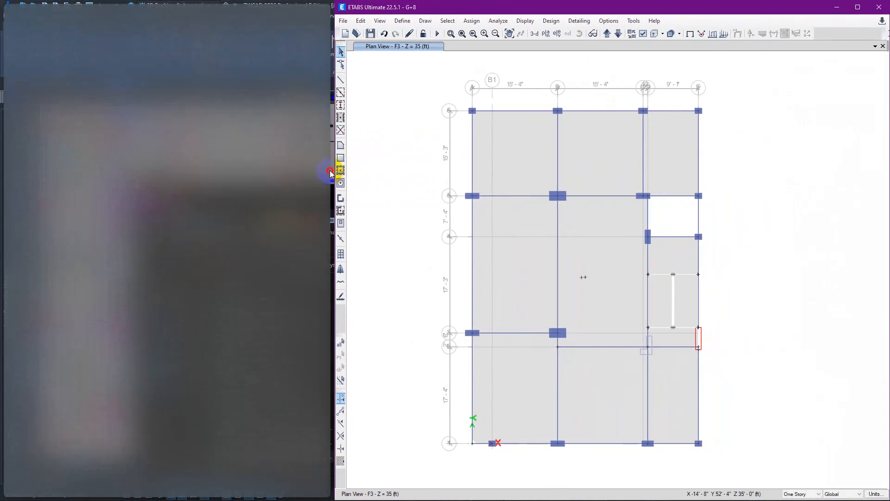
click(391, 20)
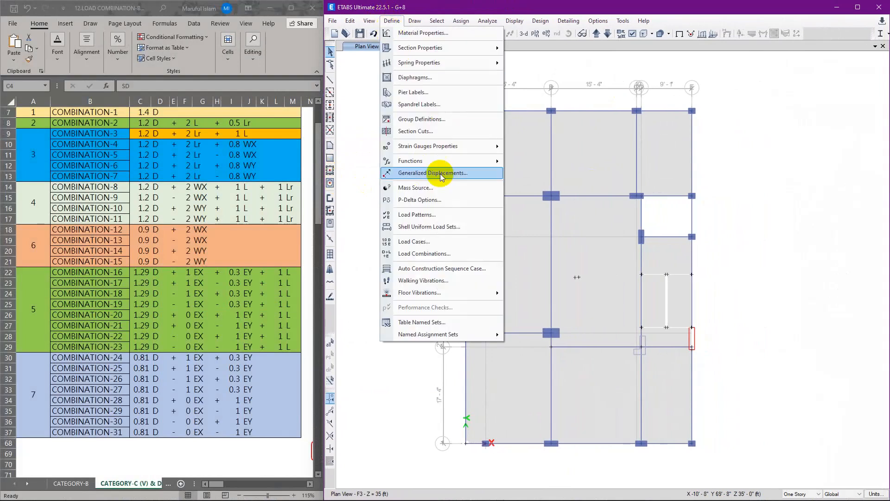
click(402, 253)
drag(539, 187, 442, 165)
click(569, 194)
drag(573, 153, 481, 138)
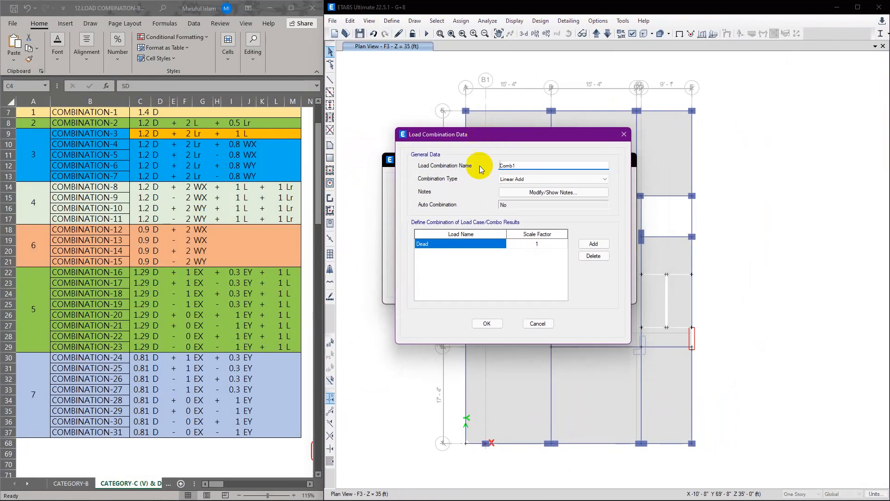
Copy the factor and load cells of COMBINATION-1 (1.4 D) from the spreadsheet for the combination's name.
double_click(512, 165)
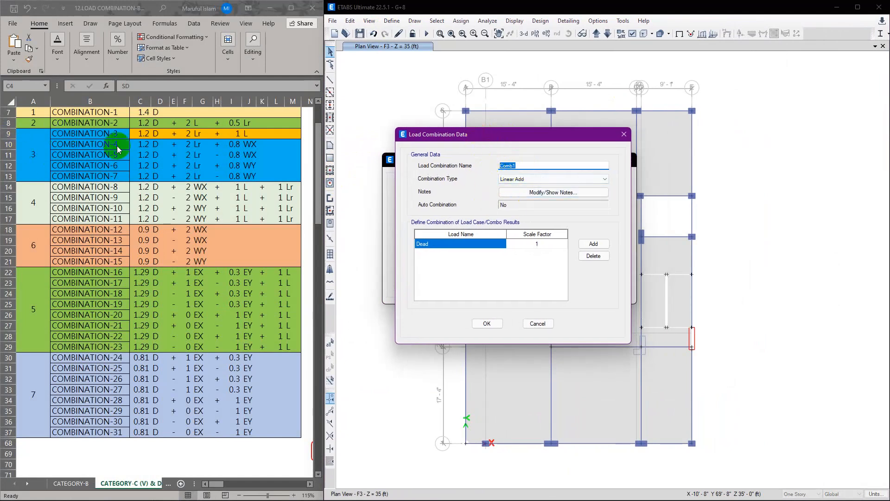
scroll(120, 143, up, 2)
click(143, 178)
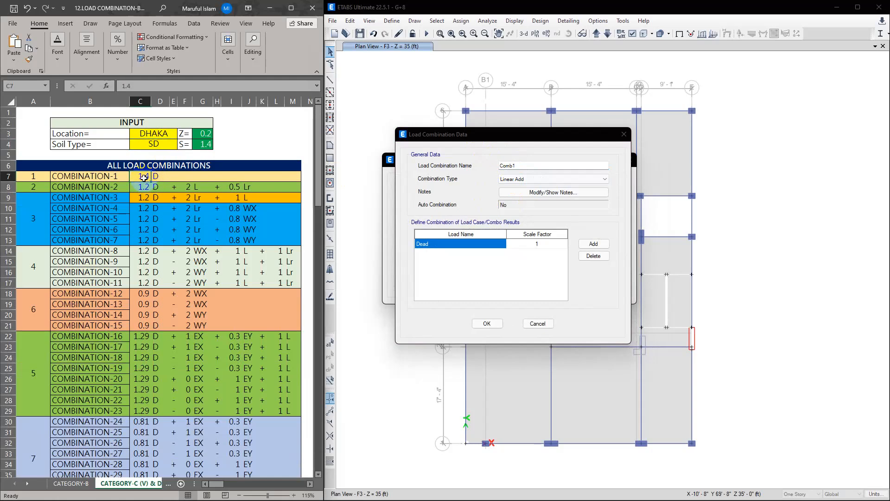
drag(157, 176, 149, 174)
key(ctrl+c)
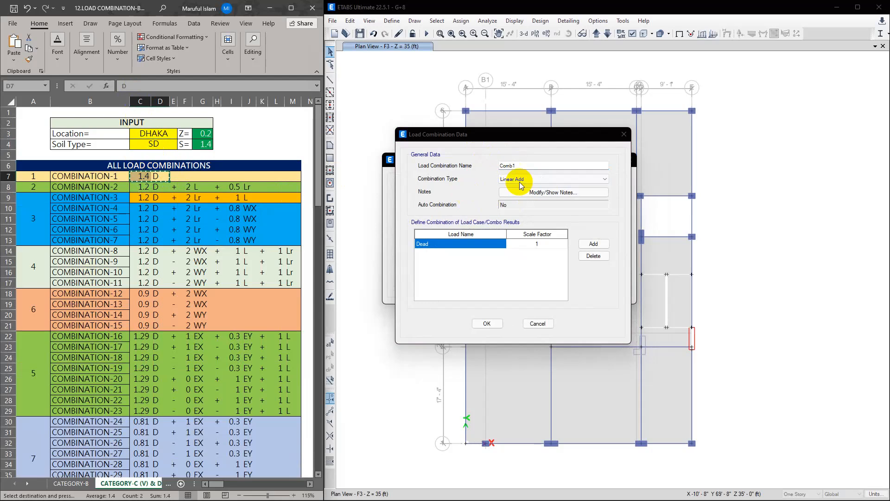
Name the load combination "01) 1.4D" using the copied spreadsheet text, with the extra spacing removed.
click(524, 166)
double_click(523, 166)
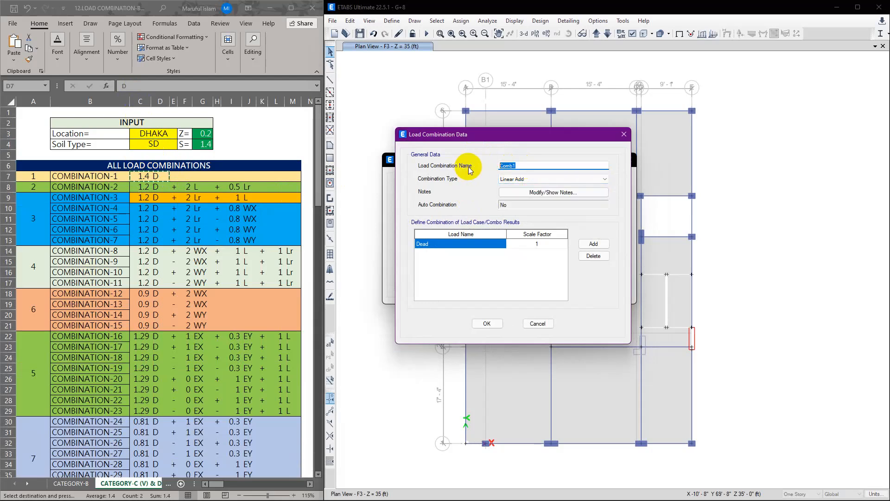
key(ctrl+v)
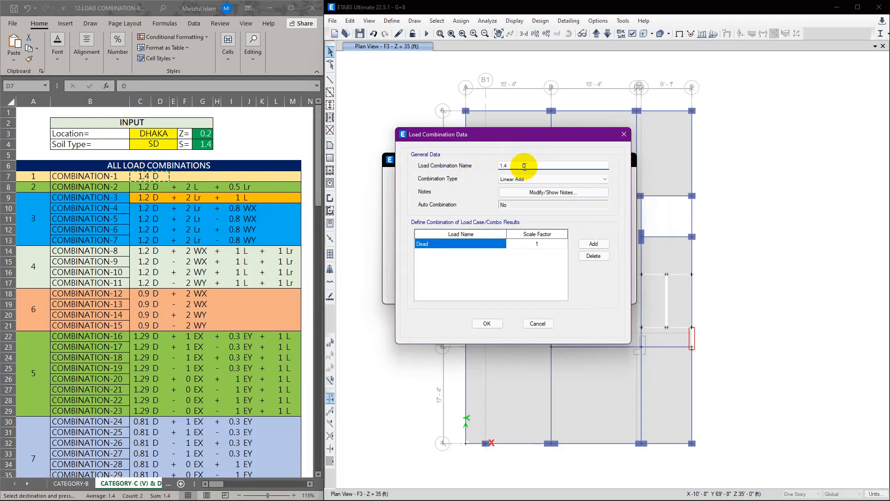
drag(522, 166, 509, 168)
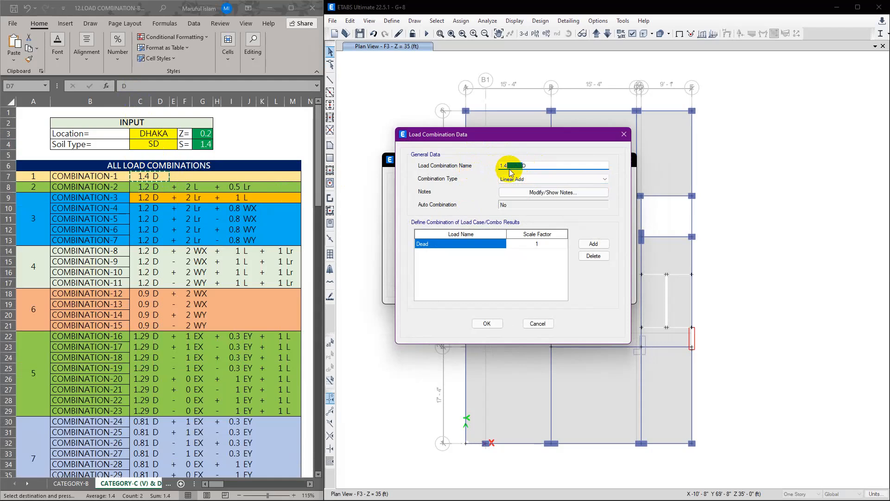
key(BackSpace)
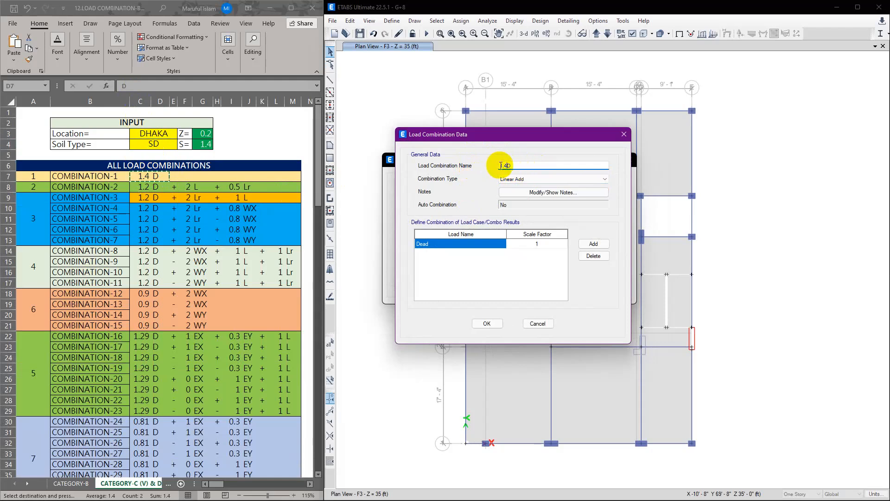
text(.)
key(BackSpace)
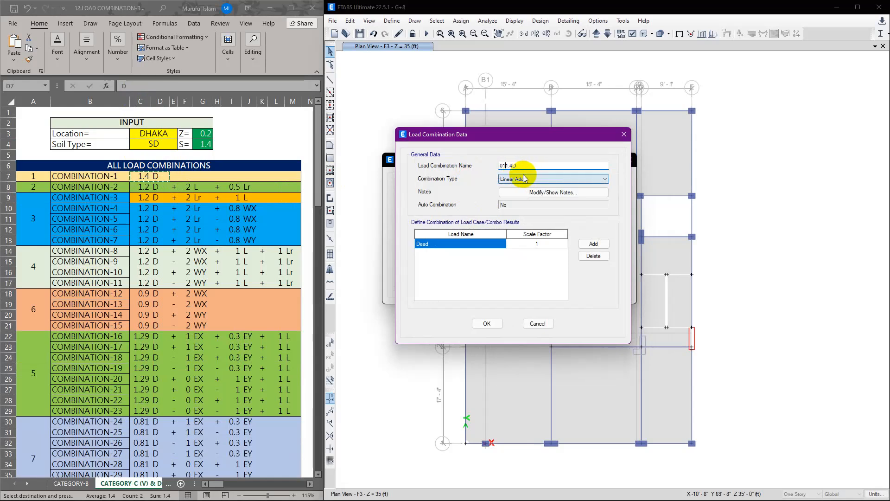
text())
Keep Linear Add as the combination type and check which load cases can be included.
click(535, 180)
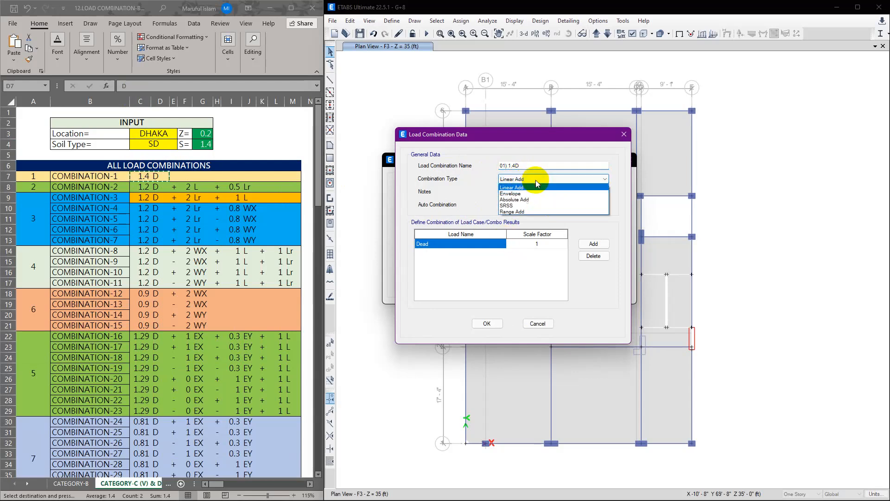
click(529, 188)
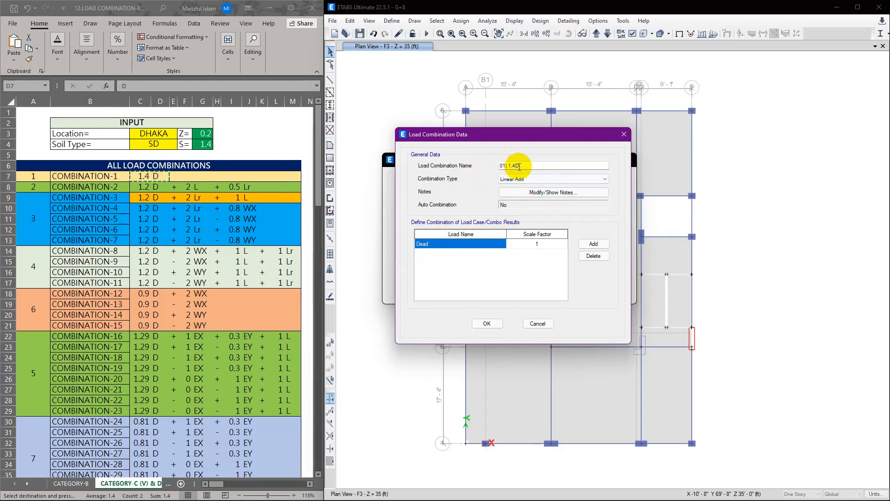
click(448, 243)
click(448, 243)
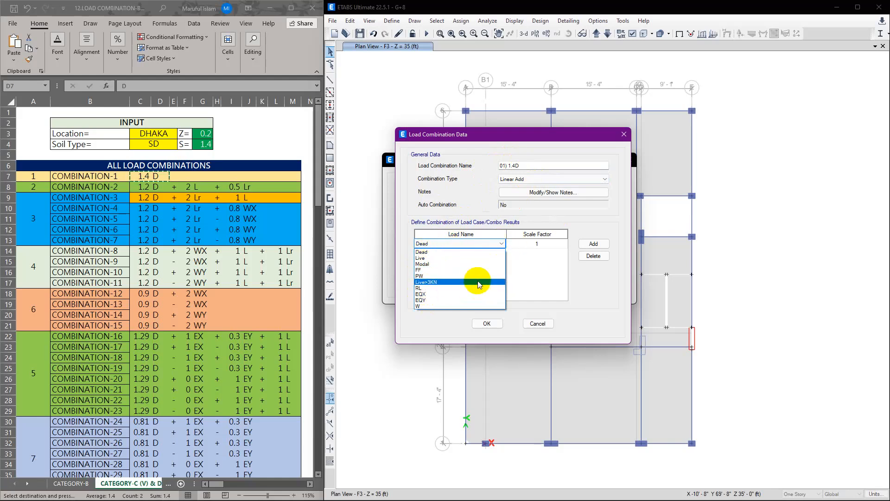
click(555, 269)
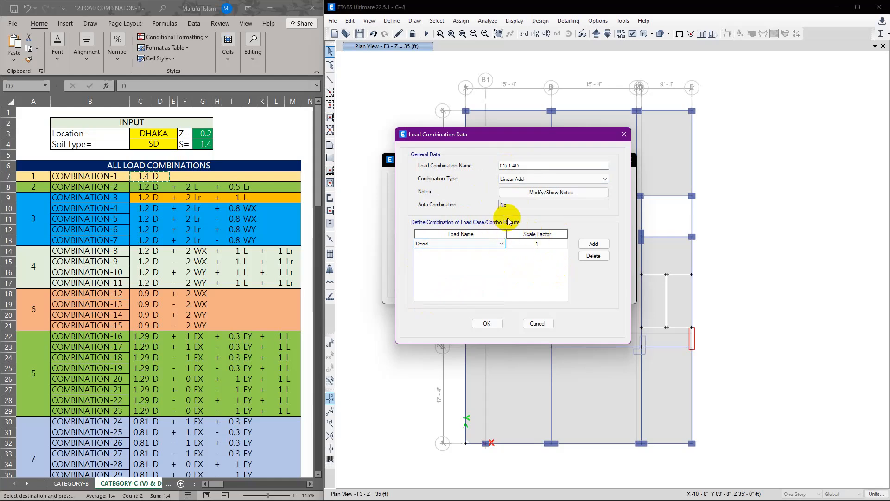
Rename the load combination as TDL and keep Dead as its first load.
drag(528, 164, 482, 166)
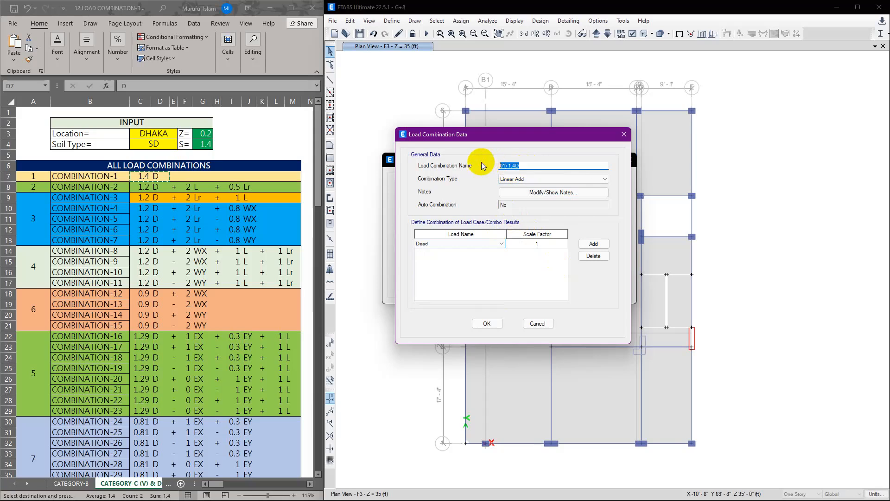
text(1)
text(D)
text(L)
click(472, 248)
click(469, 246)
click(461, 249)
Add FF as the second load of the TDL combination.
click(592, 244)
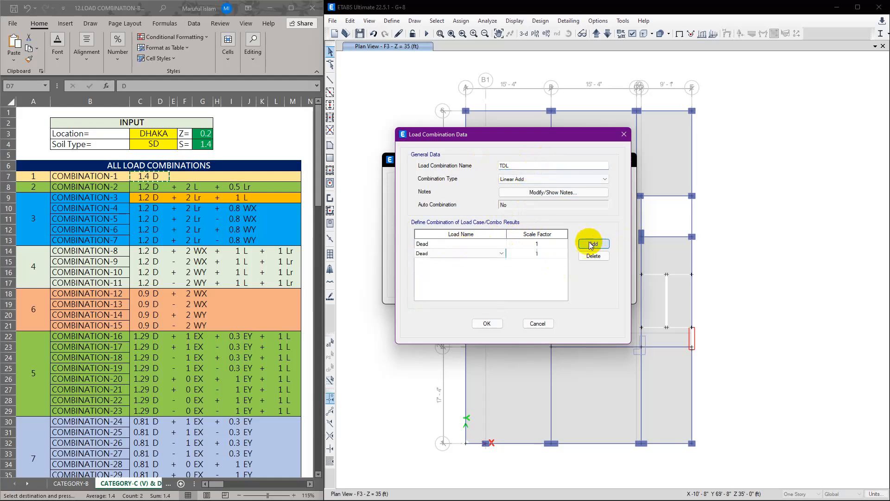
click(455, 253)
click(452, 280)
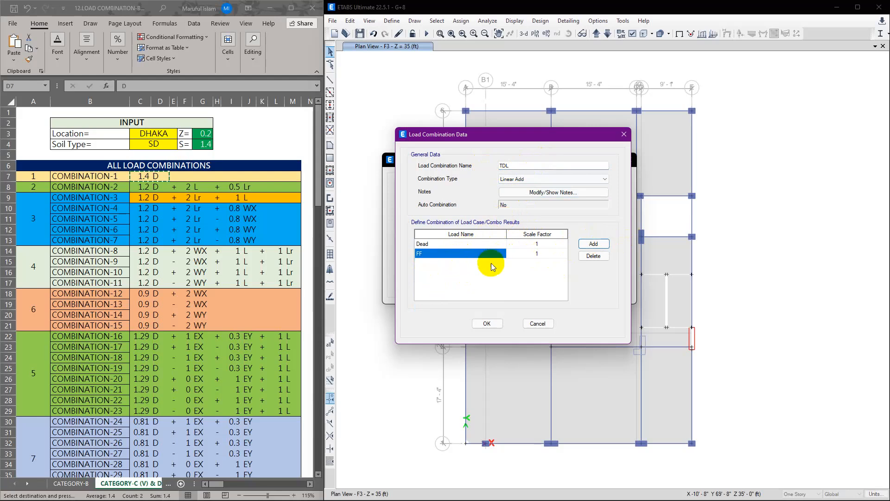
Add PW as the third load of the TDL combination and accept the combination.
click(593, 243)
click(460, 263)
click(460, 261)
click(450, 293)
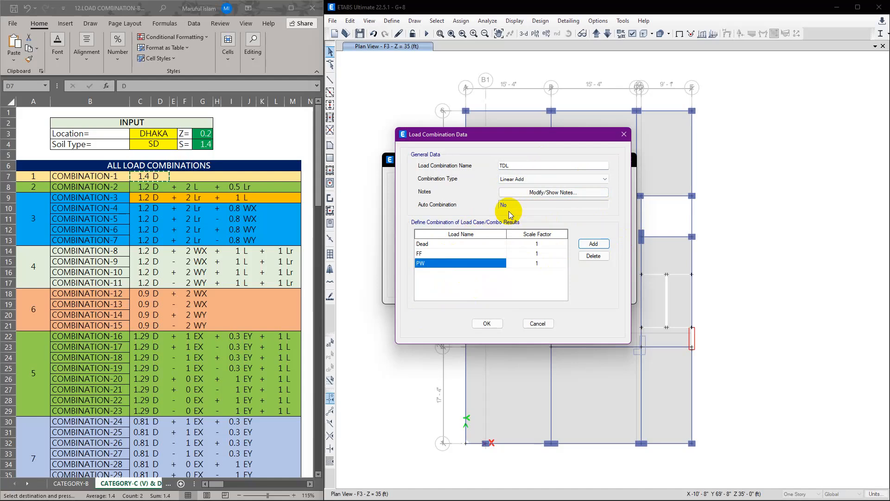
click(495, 327)
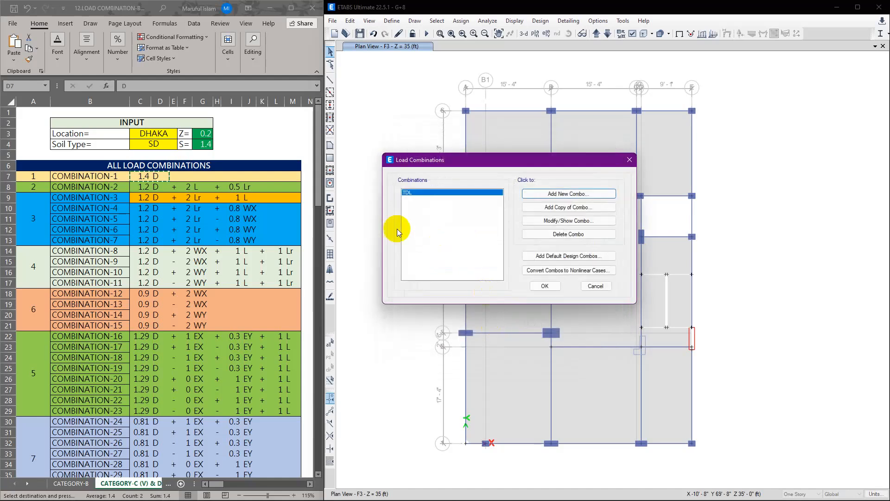
Create a new load combination named TLL with Live as its first load.
click(557, 191)
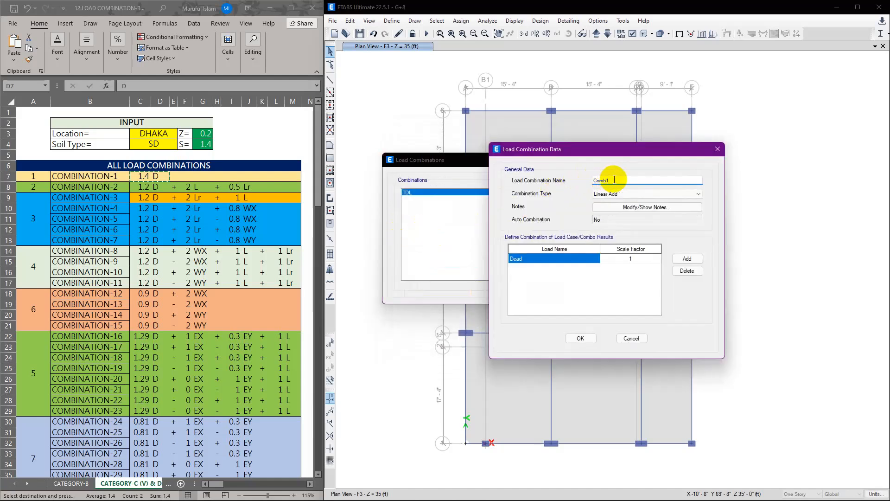
drag(608, 180, 551, 181)
text(TLL)
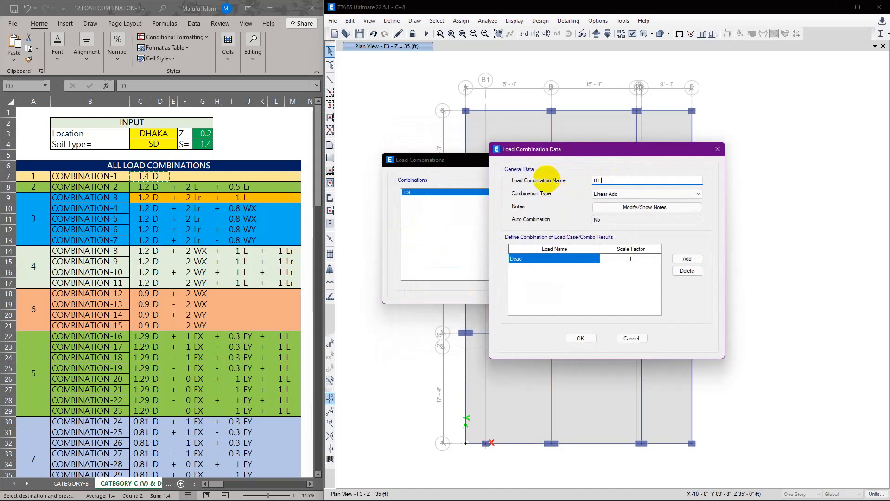
click(585, 260)
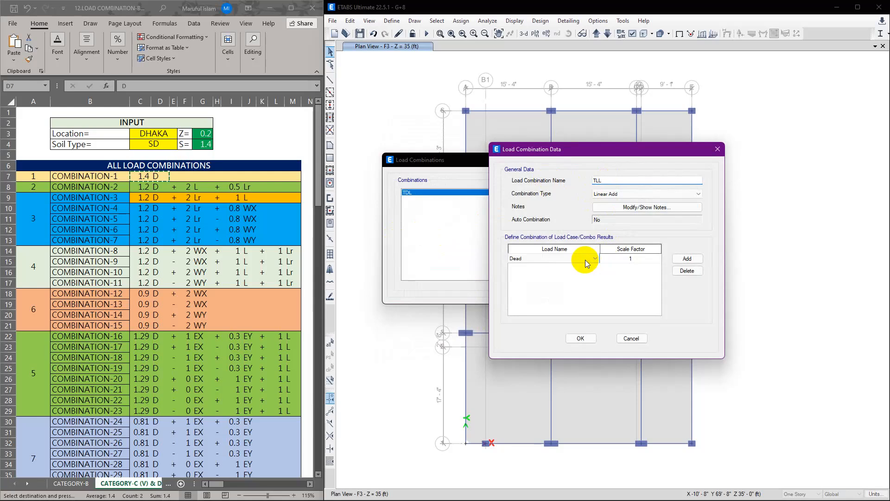
click(585, 259)
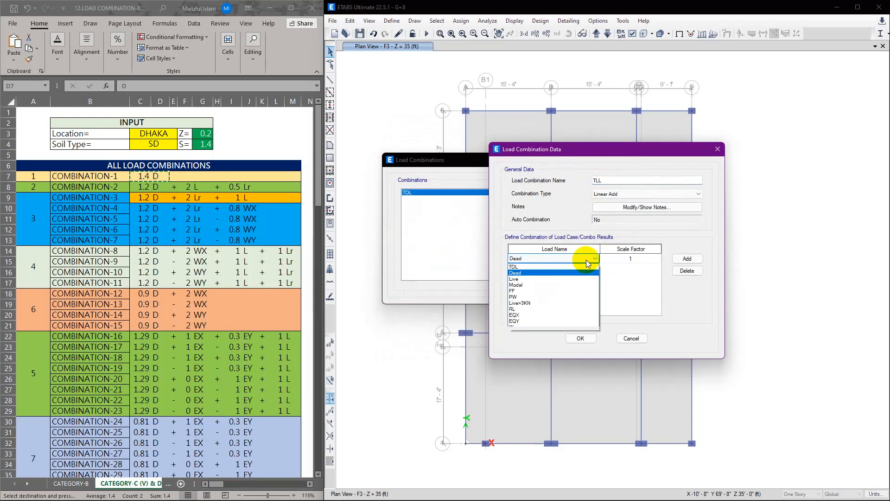
click(556, 278)
Add Live>3KN as the second load of the TLL combination.
click(675, 258)
click(521, 268)
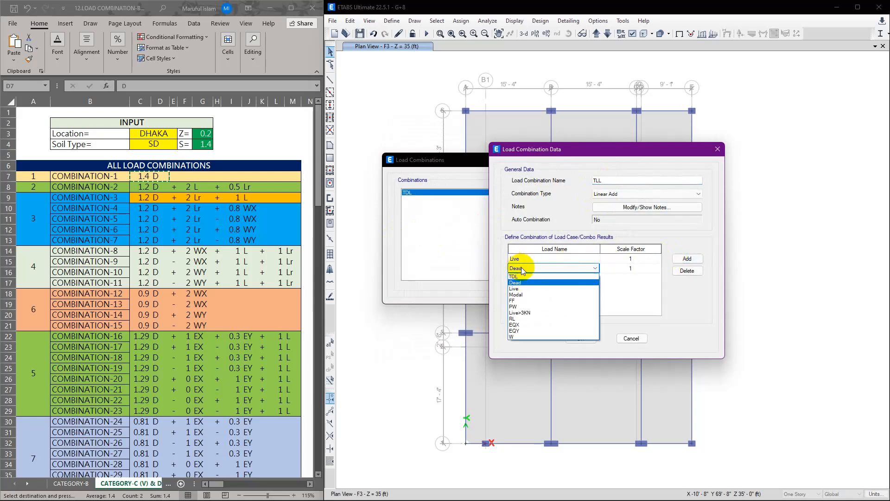
click(533, 312)
click(686, 258)
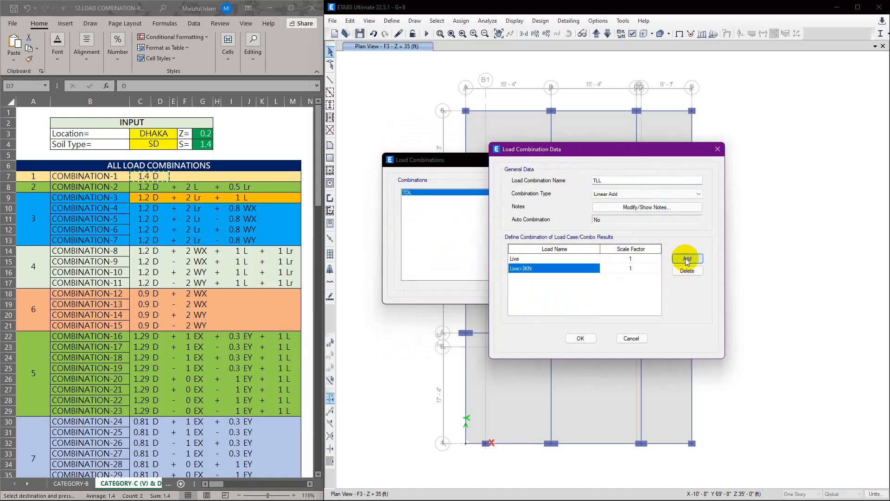
click(554, 278)
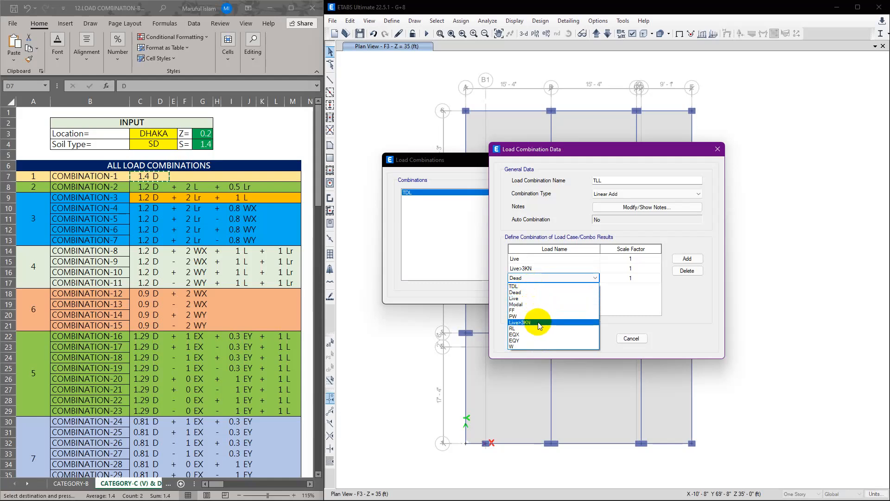
click(457, 253)
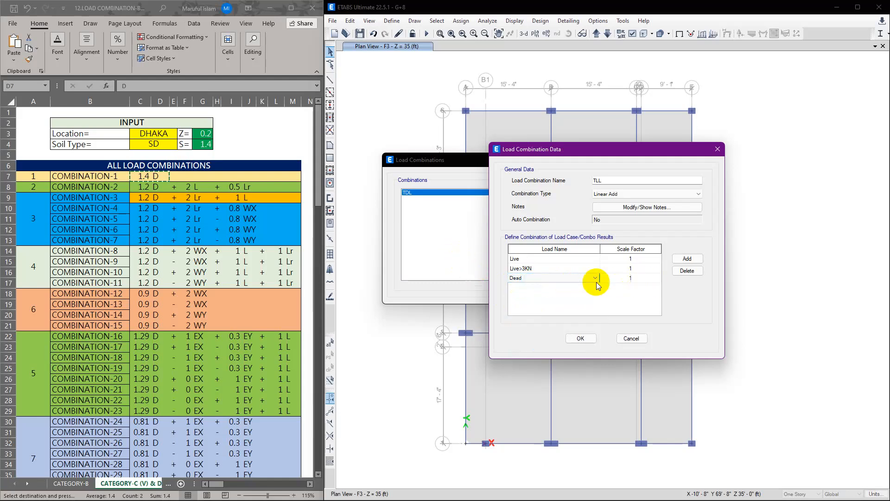
click(679, 271)
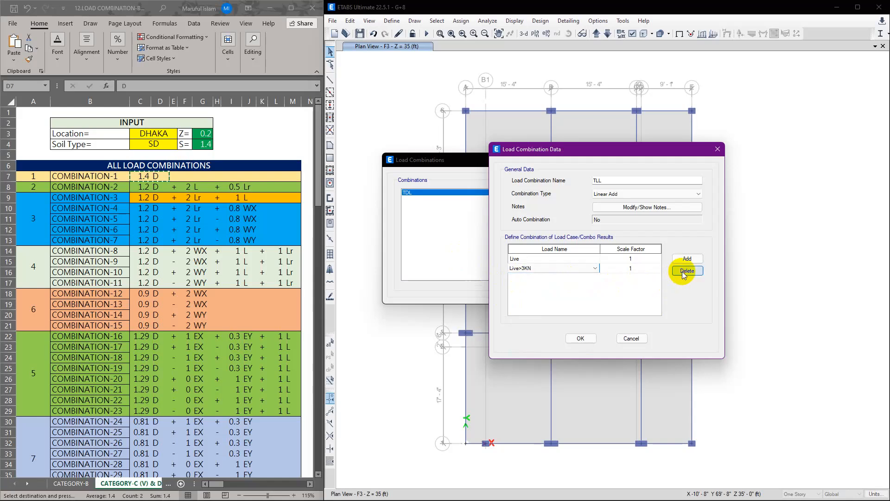
Accept the TLL combination and finish editing the load combinations.
click(580, 339)
click(542, 284)
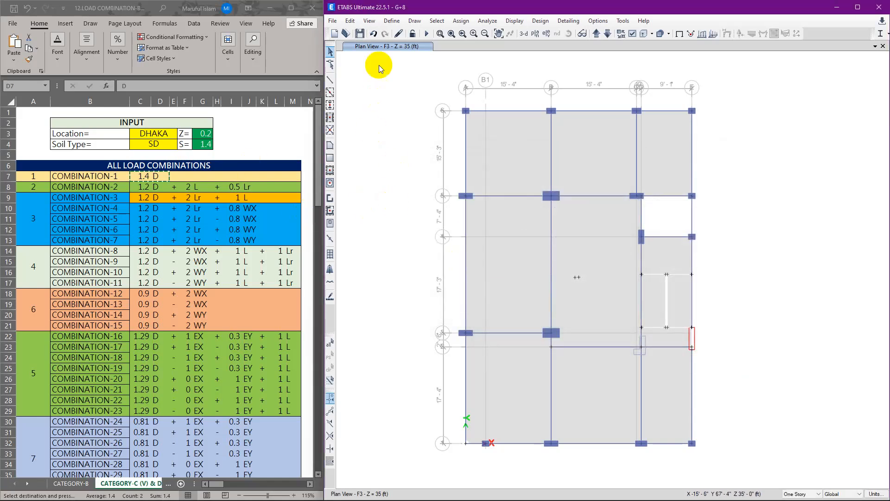
Review the defined load patterns, comparing the names and types of Live<3KN and Live>3KN.
click(350, 21)
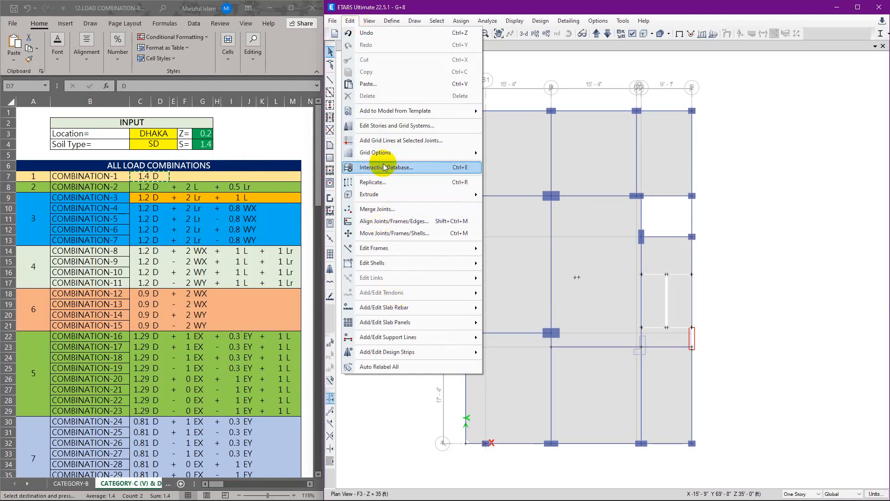
click(391, 21)
click(392, 21)
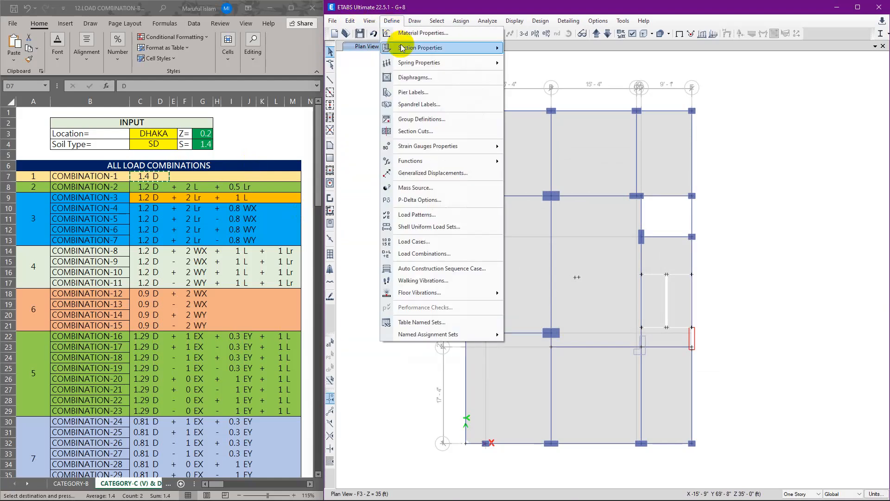
click(427, 213)
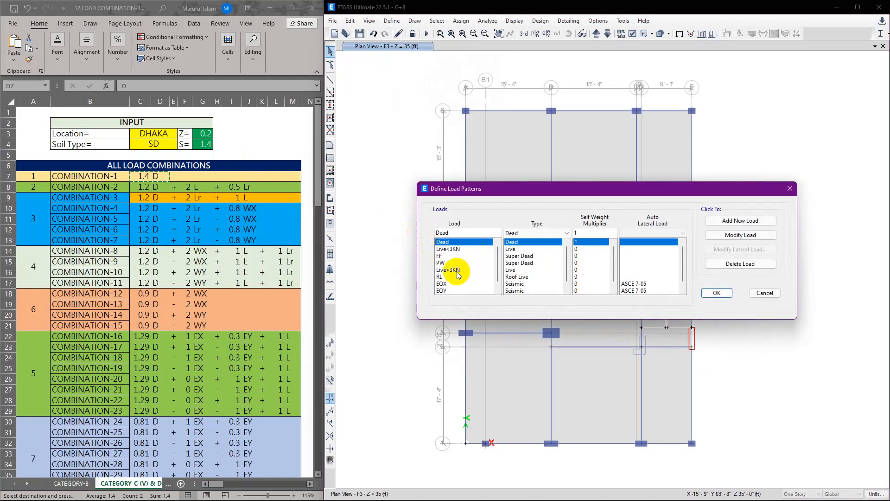
click(457, 271)
click(456, 250)
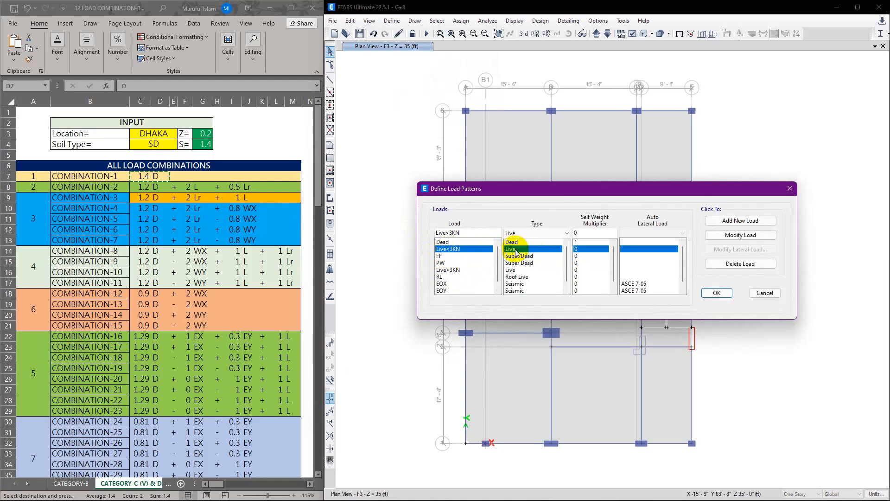
click(450, 270)
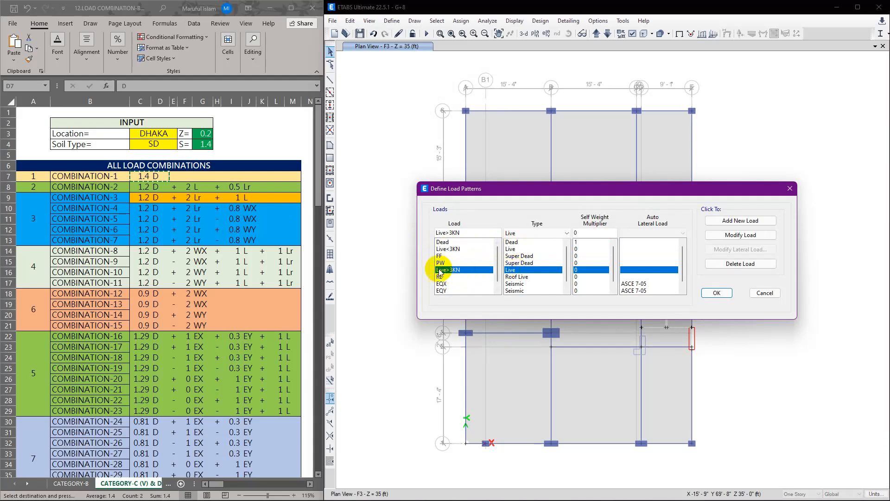
scroll(449, 269, down, 1)
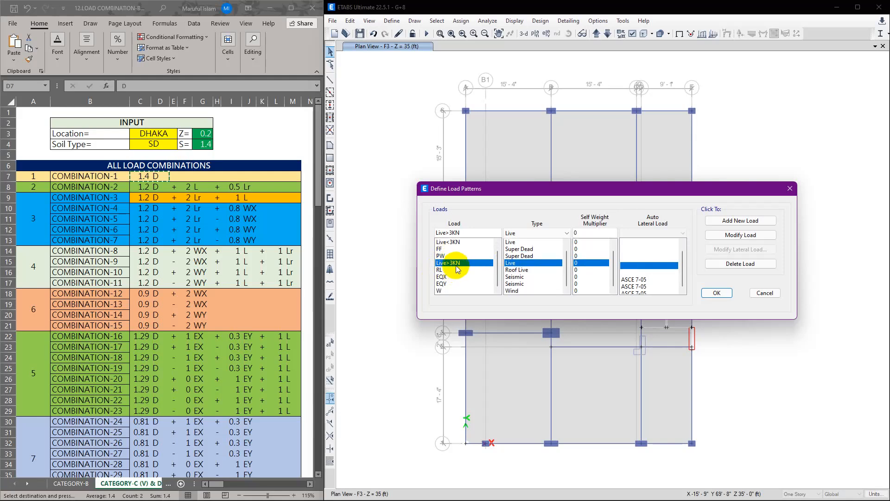
scroll(459, 268, up, 1)
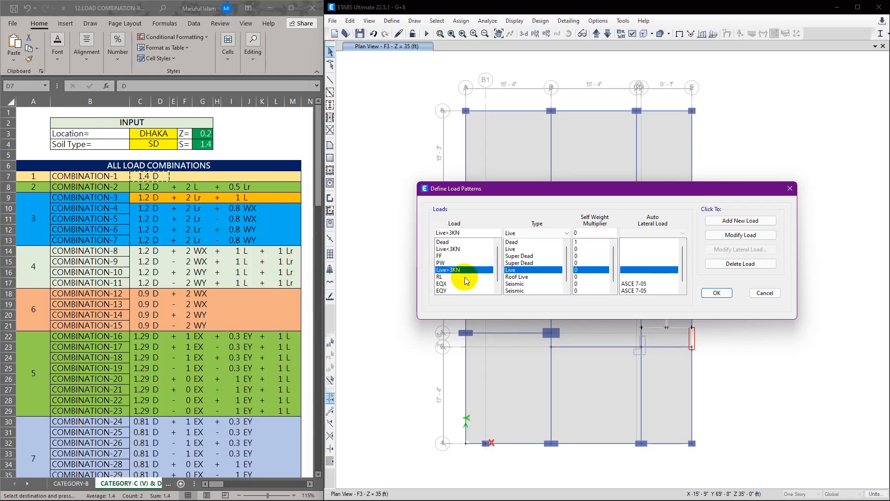
click(457, 250)
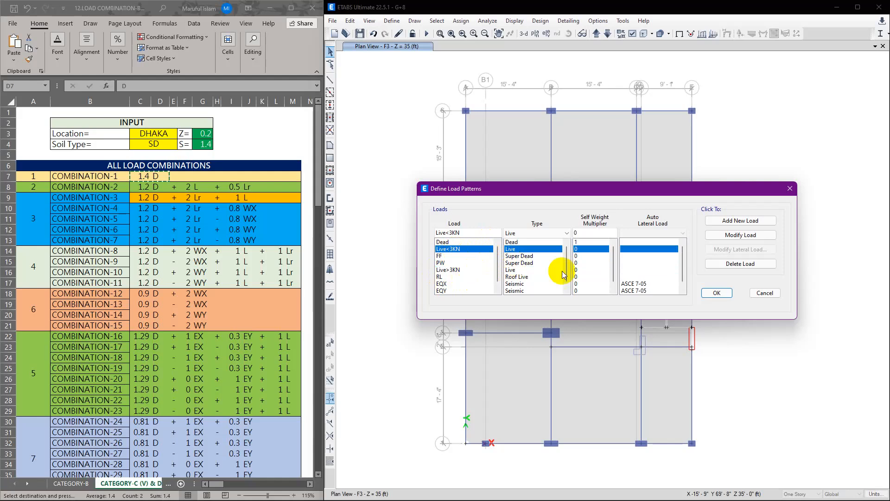
click(716, 293)
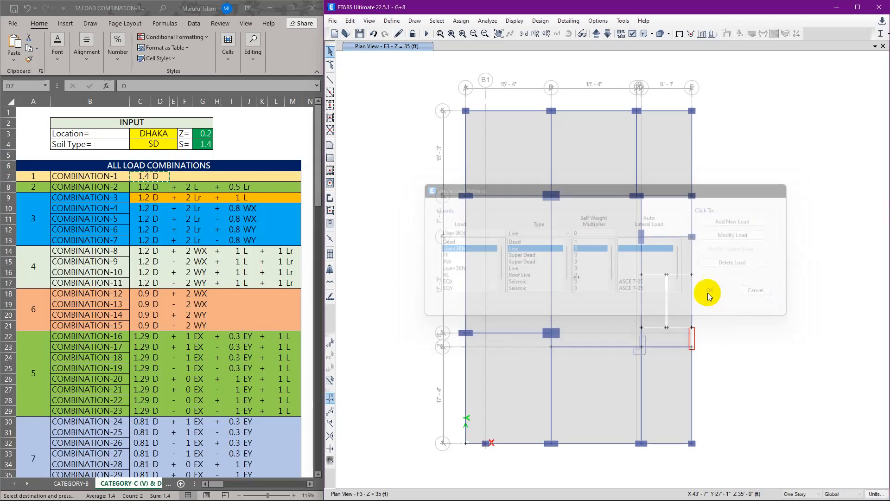
Rename the Live load case as Live<3KN to match its load pattern, and accept the load cases.
click(392, 21)
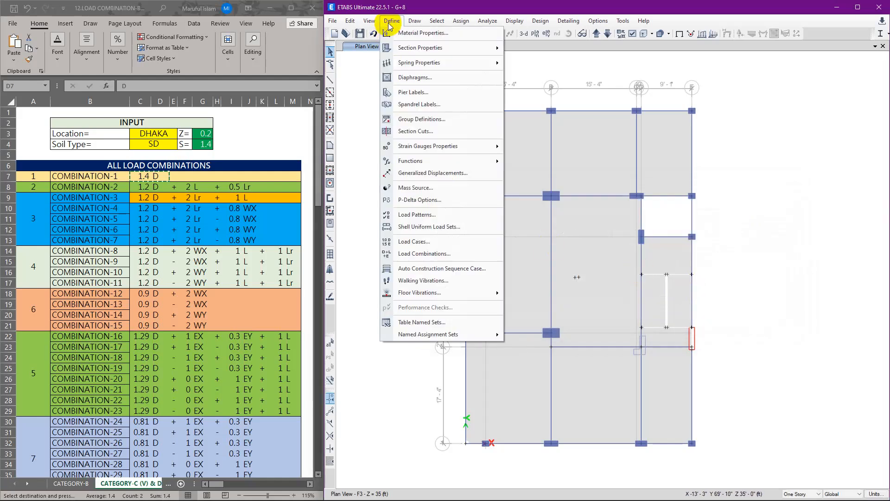
click(420, 242)
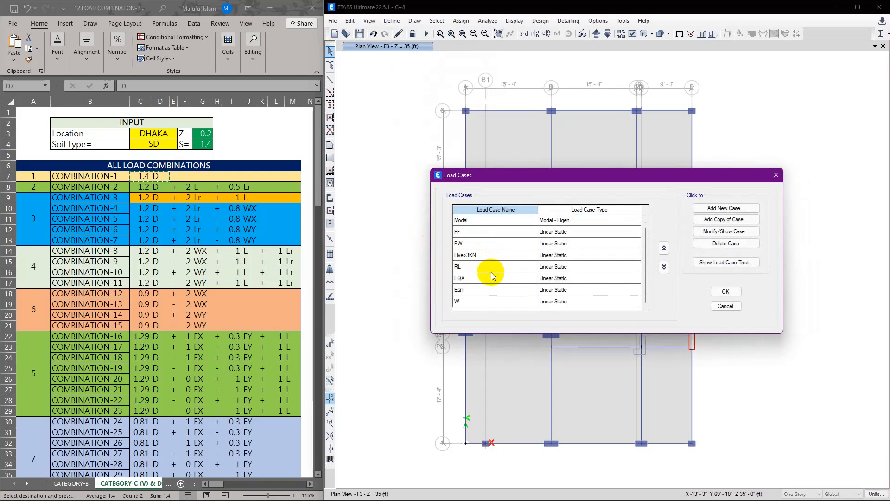
click(495, 233)
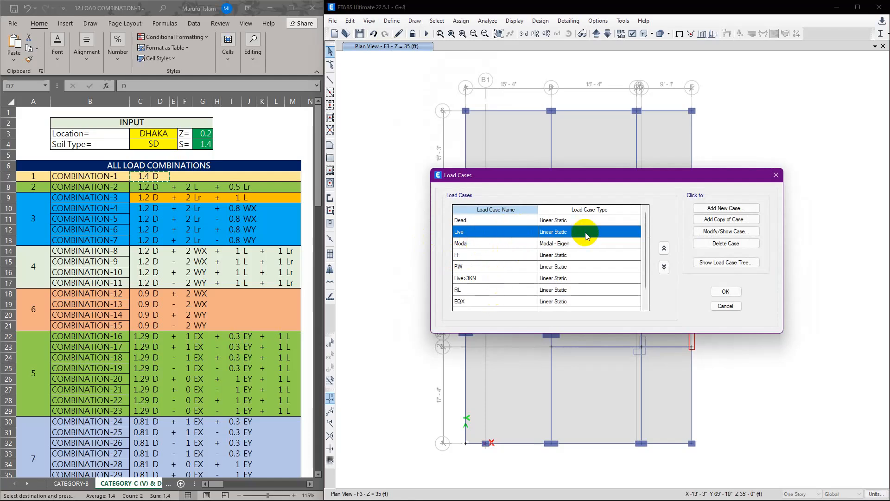
click(729, 235)
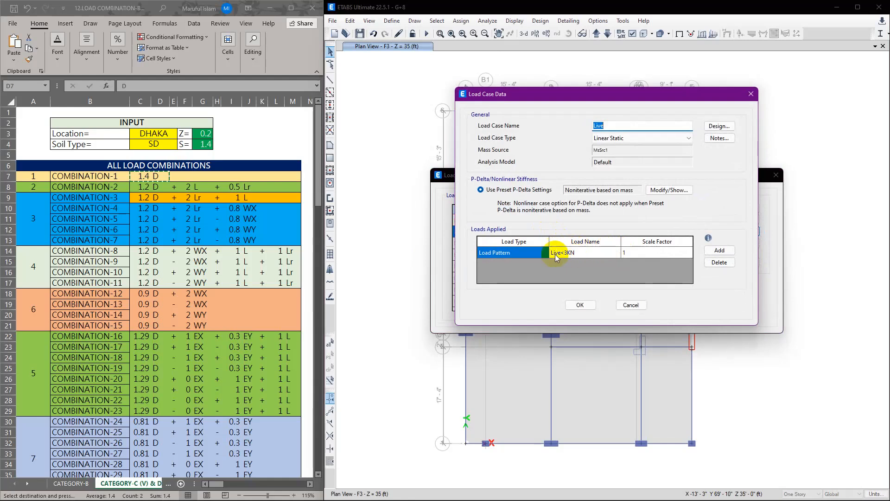
click(508, 255)
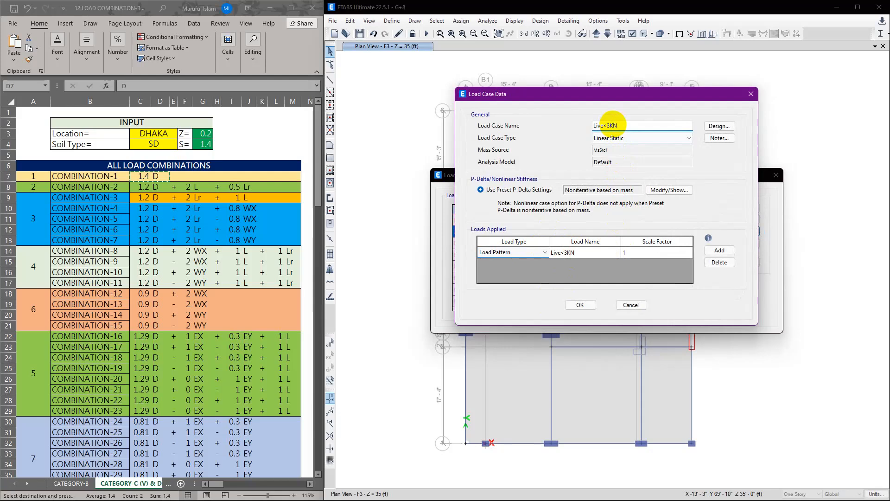
click(579, 305)
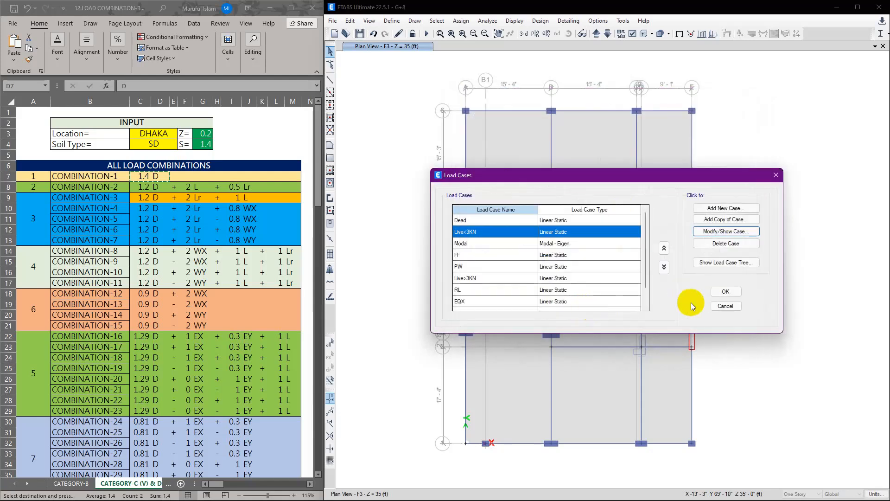
click(724, 293)
Check the load names included in the TLL combination.
click(400, 23)
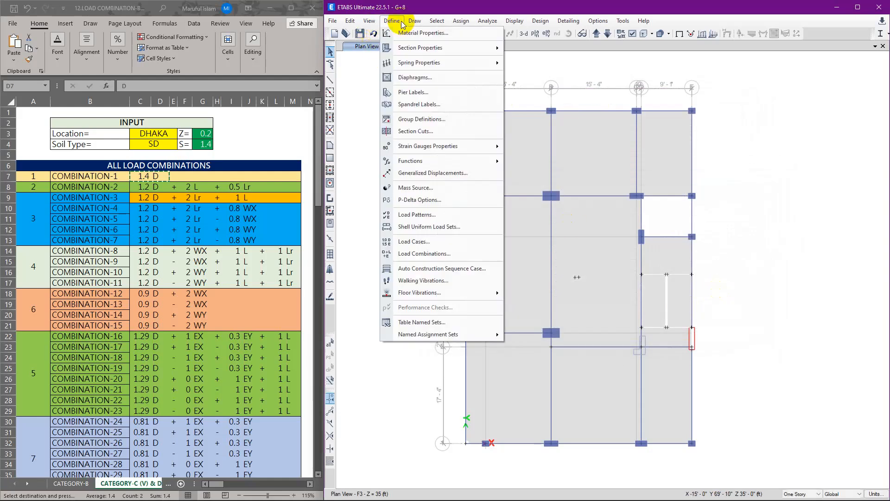
click(424, 253)
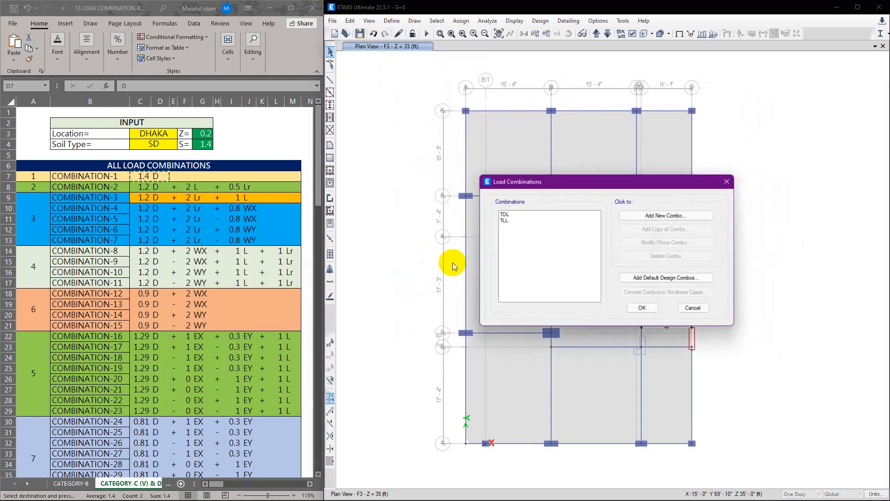
click(510, 220)
click(666, 242)
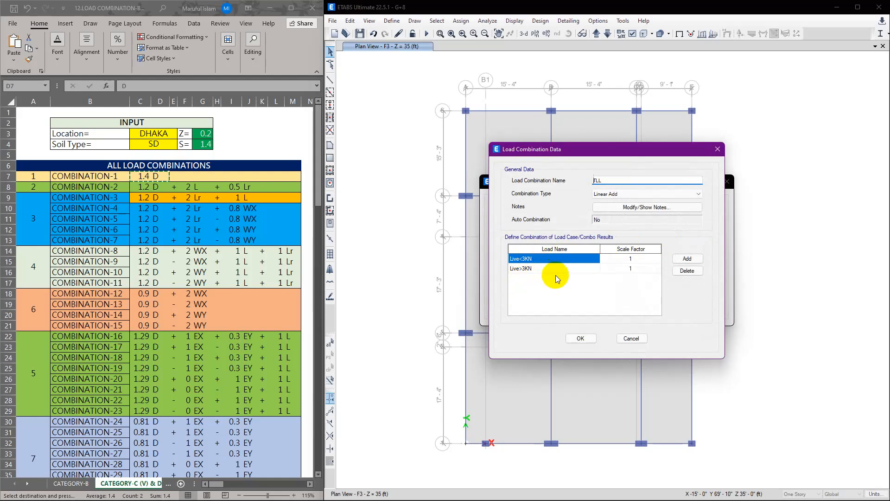
click(580, 338)
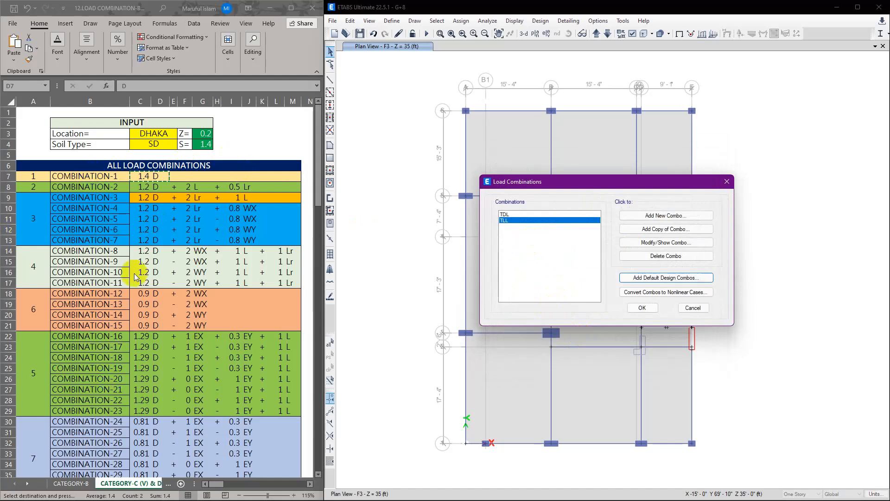
Add a new load combination named "01) 1.4DL".
click(167, 233)
click(668, 215)
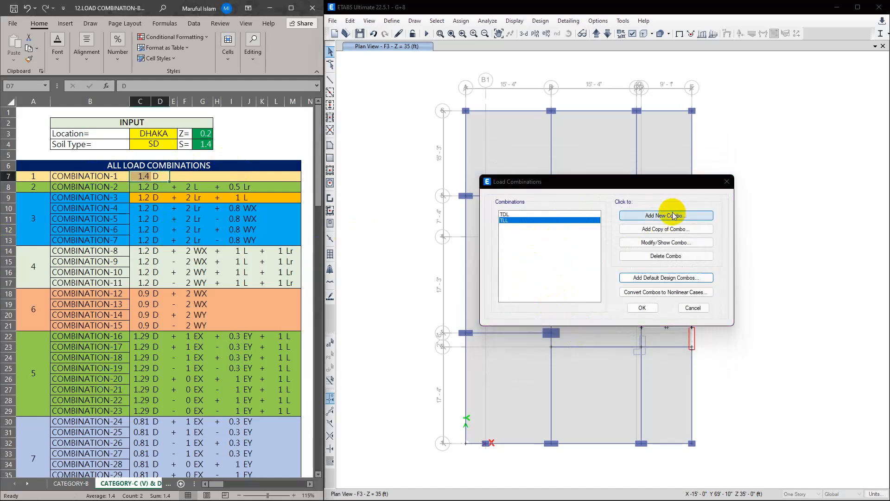
drag(615, 180, 562, 184)
text(01)
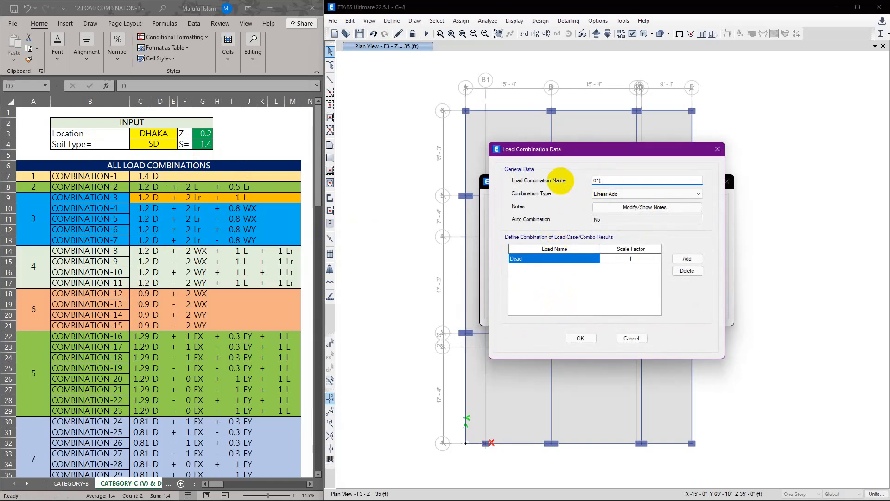
text() 1.4DL)
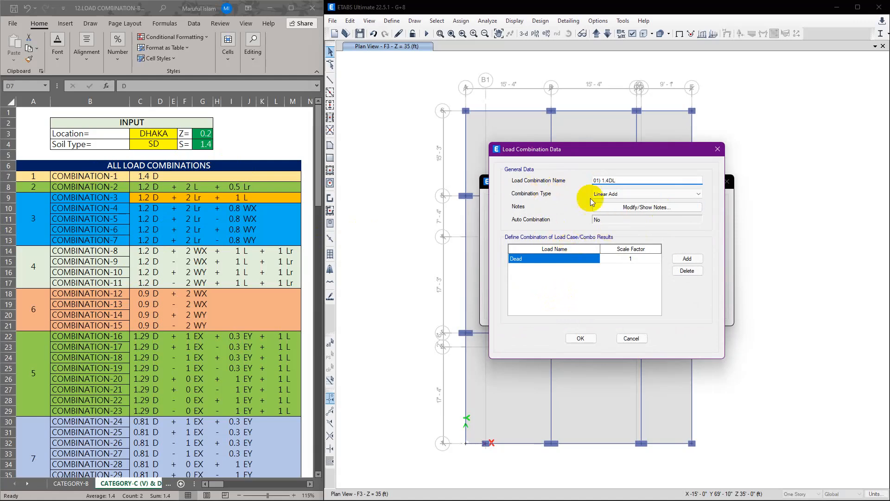
Assign TDL with a scale factor of 1.4 to the 01) 1.4DL combination and accept it.
click(571, 262)
click(570, 258)
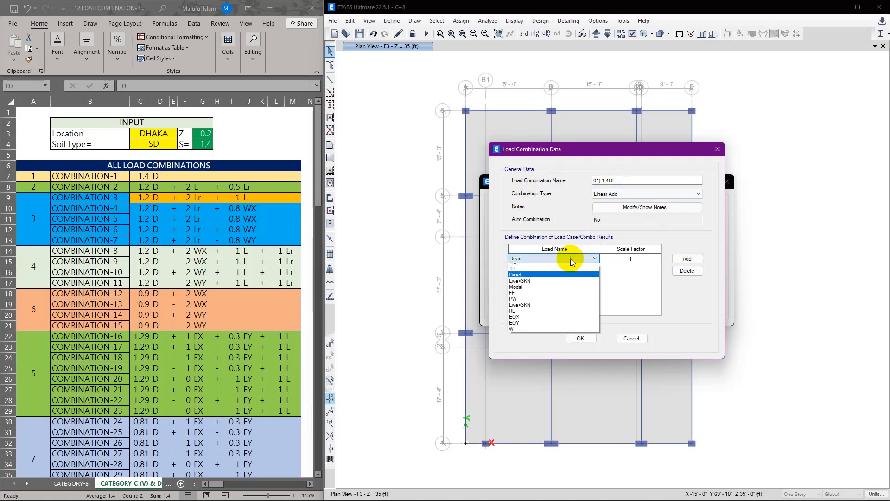
click(541, 267)
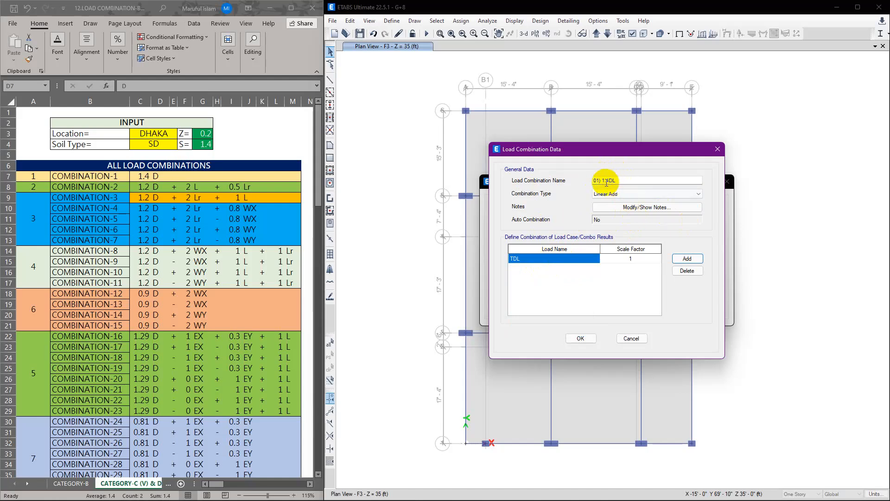
click(633, 259)
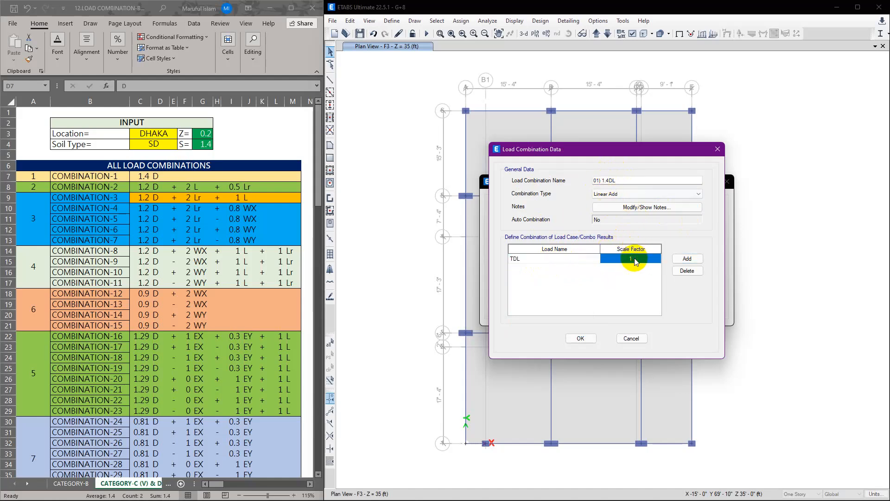
text(1.4)
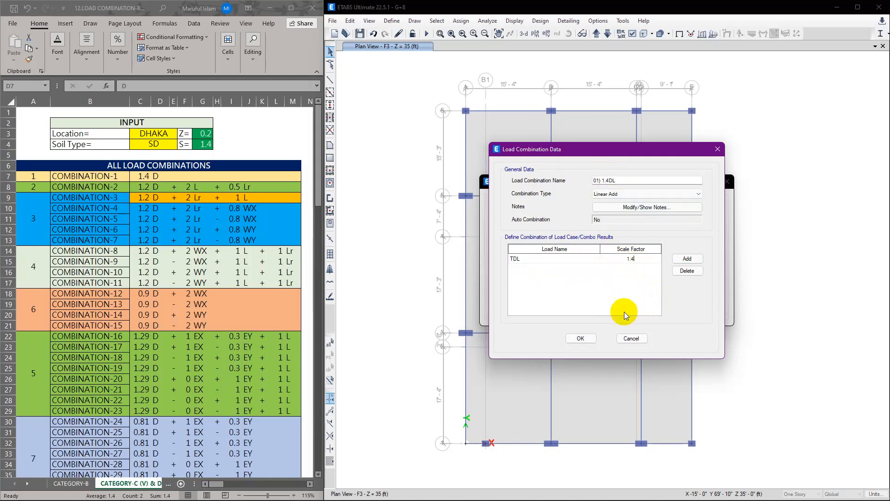
click(582, 337)
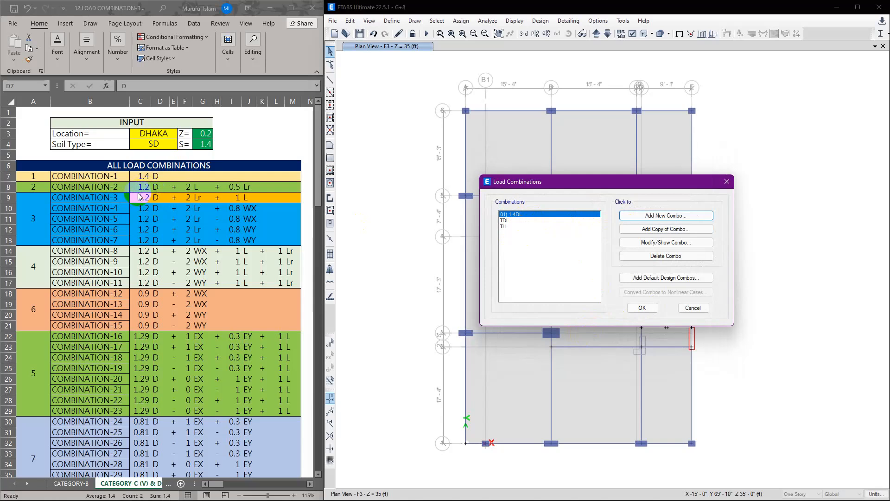
In the Excel load combination sheet, widen column F enough to show its factors with decimals.
click(196, 188)
click(187, 187)
drag(192, 101, 200, 99)
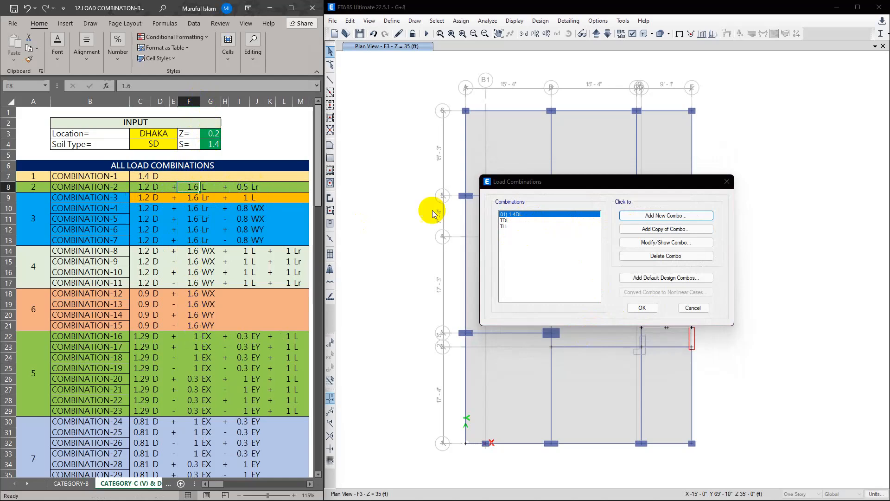
In ETABS, add a load combination named "02) 1.2D+1.6L+0.5Lr" with two additional load rows.
click(649, 215)
double_click(623, 182)
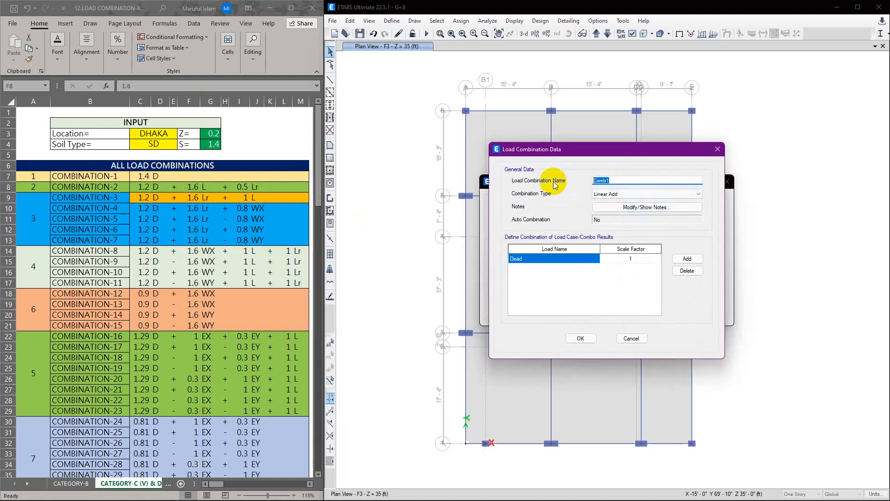
text(02)
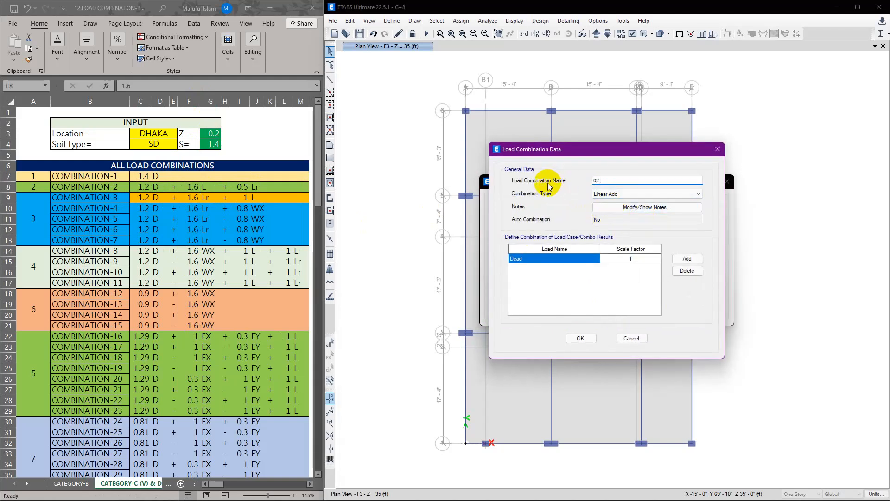
text() 1.2D)
text(+1.6L+0.5LR)
click(688, 259)
click(688, 259)
Set the first load of combination 02 to TDL with a scale factor of 1.2.
click(543, 261)
click(556, 260)
click(533, 224)
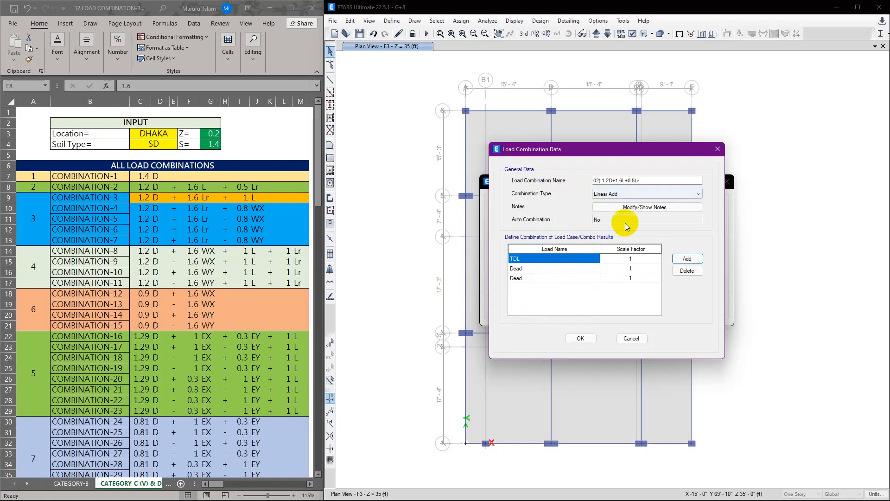
click(635, 259)
click(634, 260)
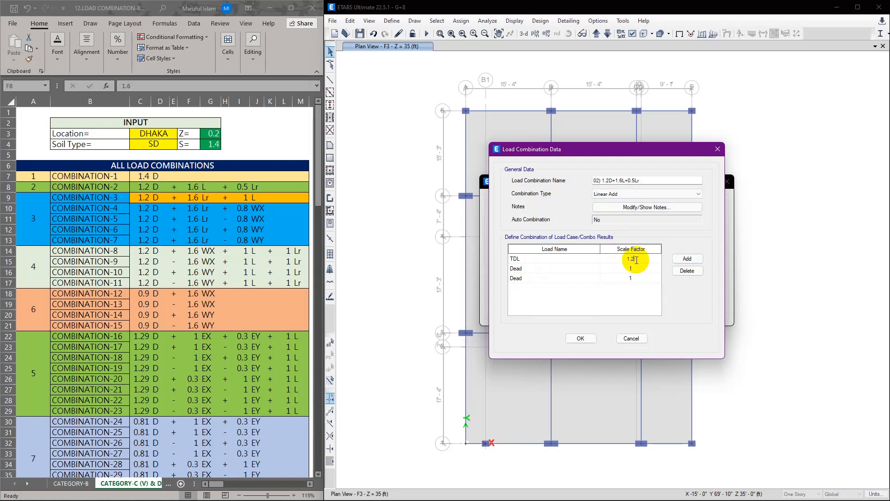
key(Return)
Set the second load of combination 02 to TLL with a scale factor of 1.6.
click(549, 268)
click(557, 269)
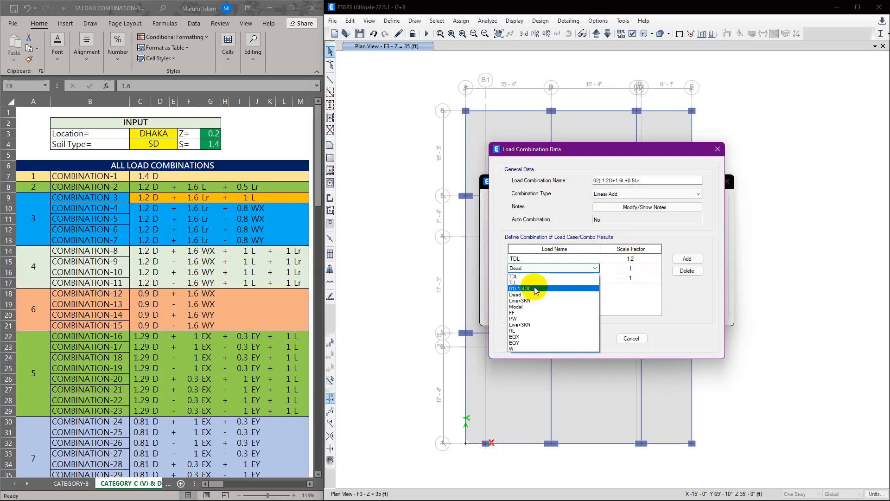
click(534, 282)
click(630, 268)
text(1.6)
key(Return)
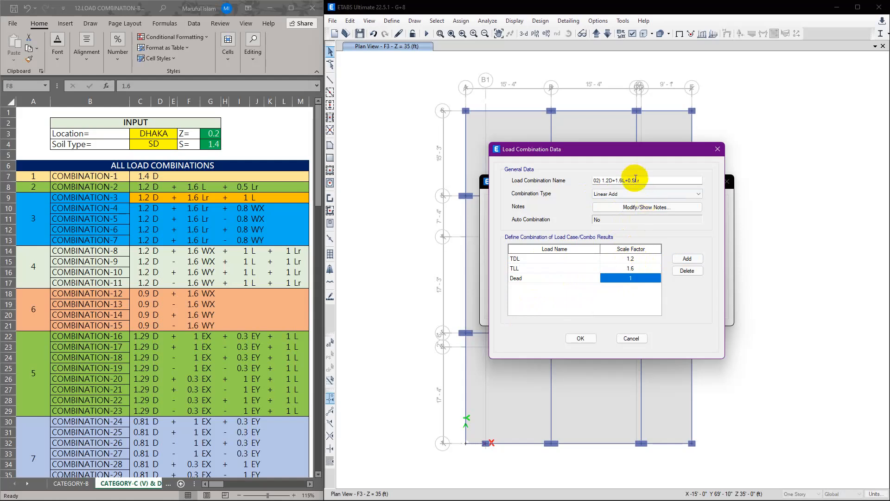
Set the third load of combination 02 to RL with a scale factor of 0.5, and accept the load combinations.
click(547, 278)
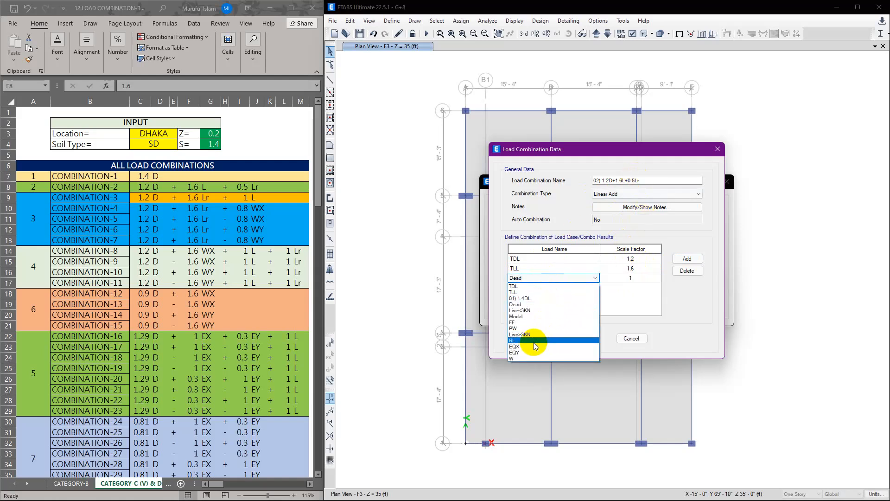
click(533, 342)
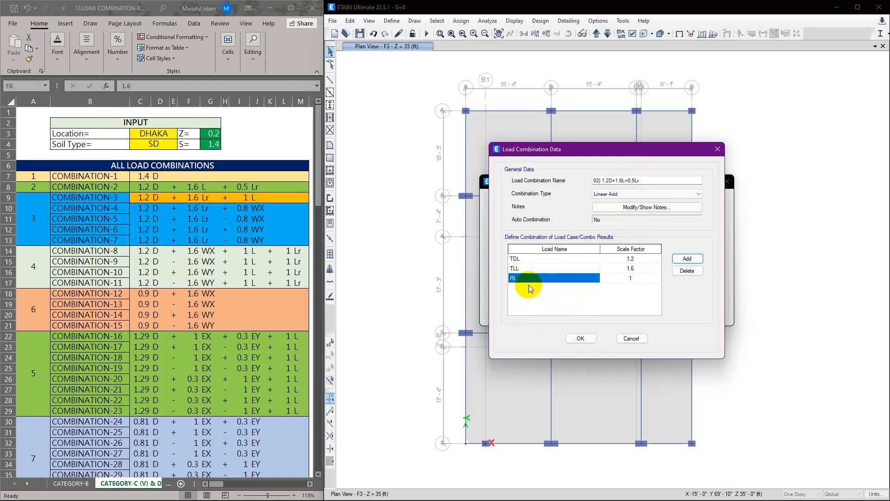
click(635, 278)
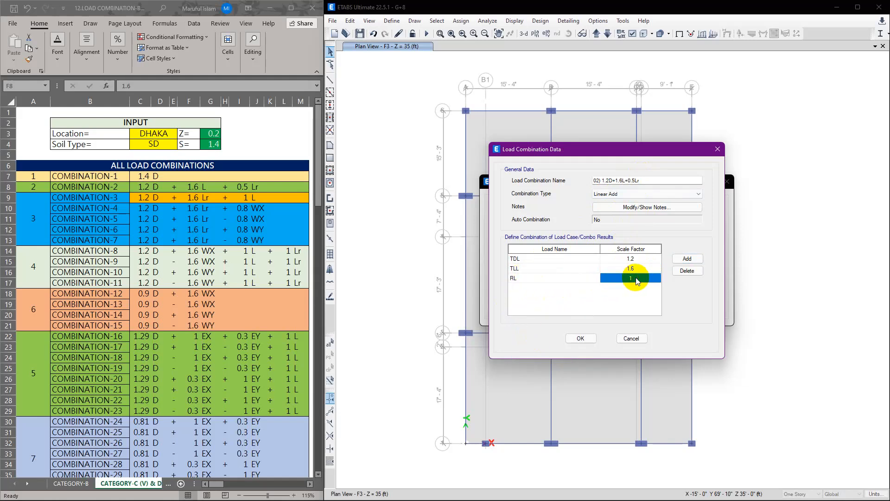
text(0.5)
key(Return)
click(582, 338)
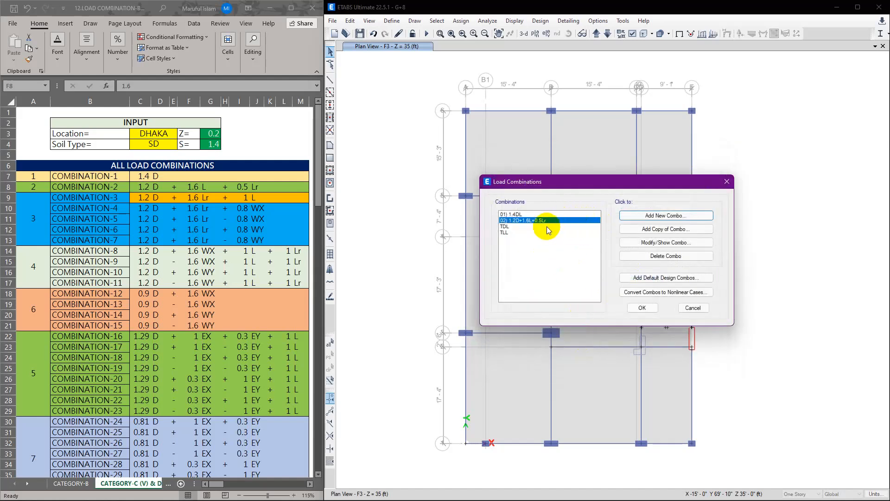
click(642, 307)
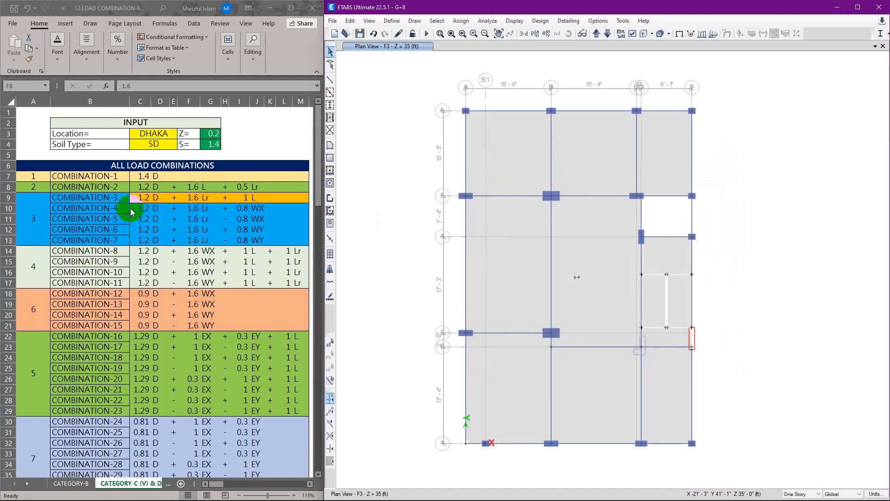
Look over the remaining combinations in the sheet and examine the Design System Sds in the concrete frame design preferences.
scroll(153, 311, down, 2)
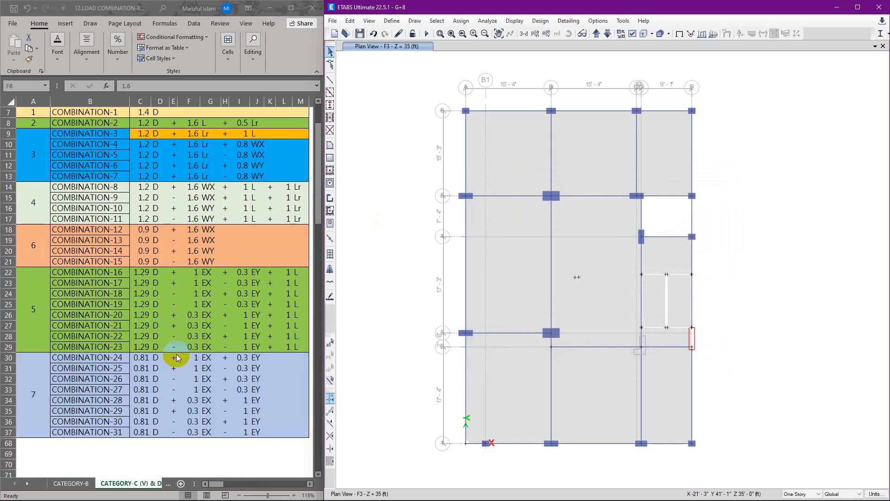
scroll(104, 299, up, 1)
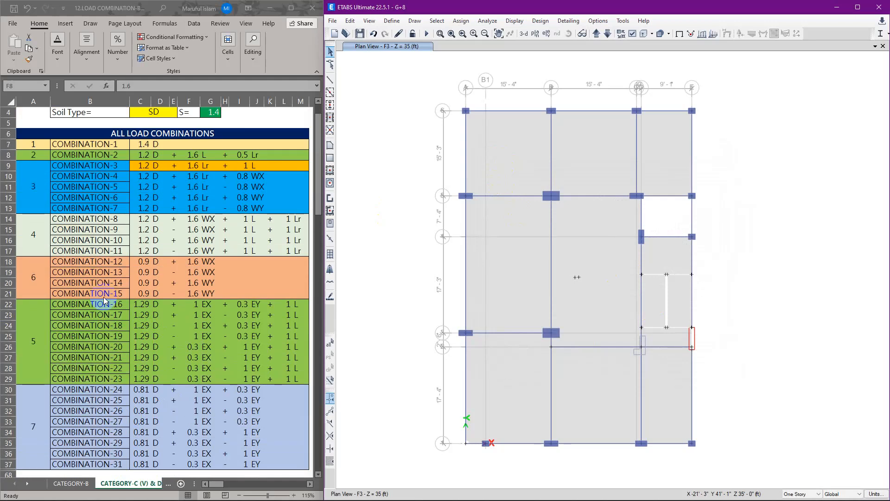
click(393, 245)
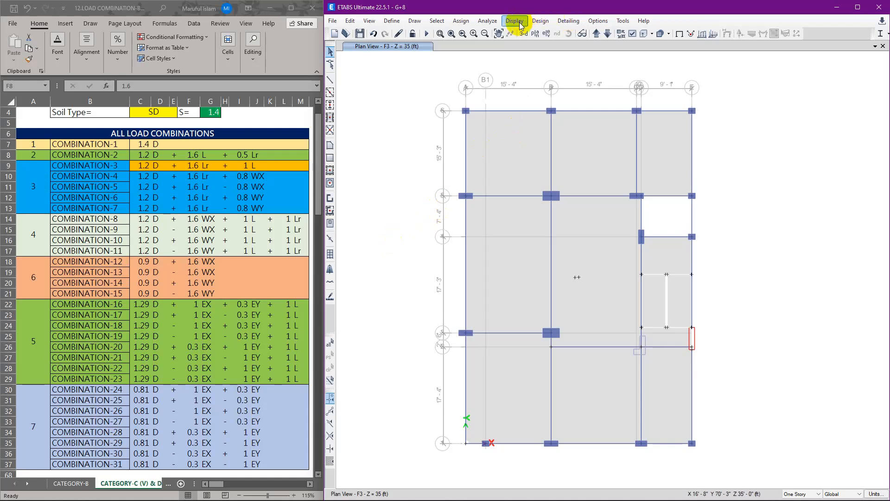
click(540, 21)
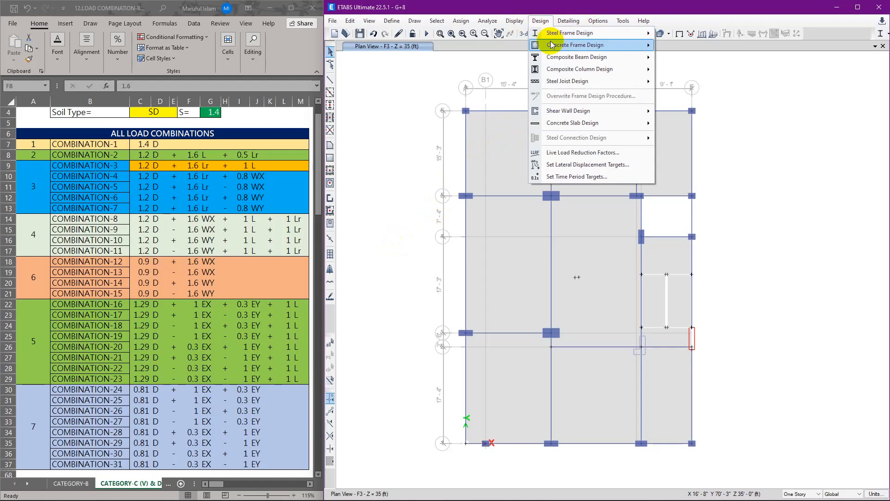
mouse_move(552, 44)
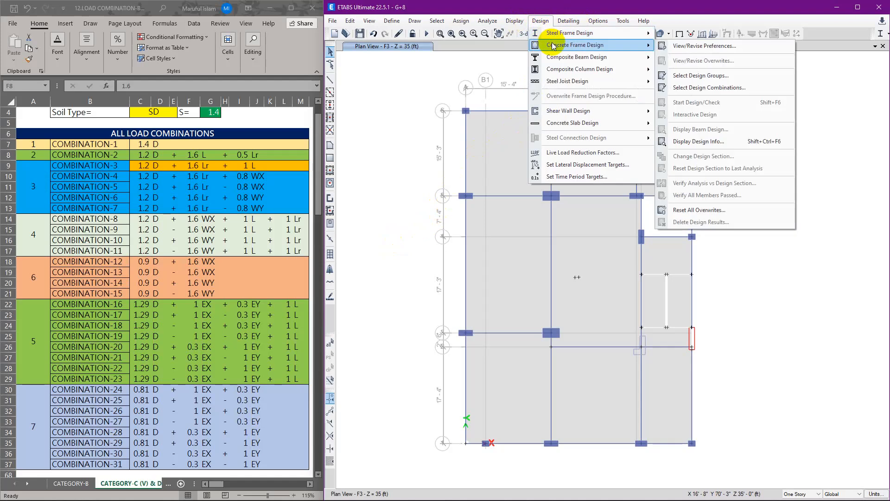
click(717, 47)
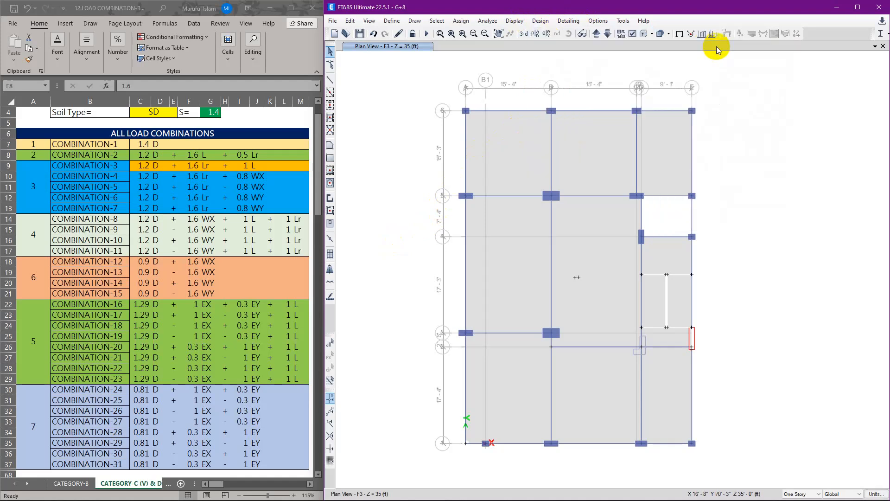
drag(490, 113, 476, 109)
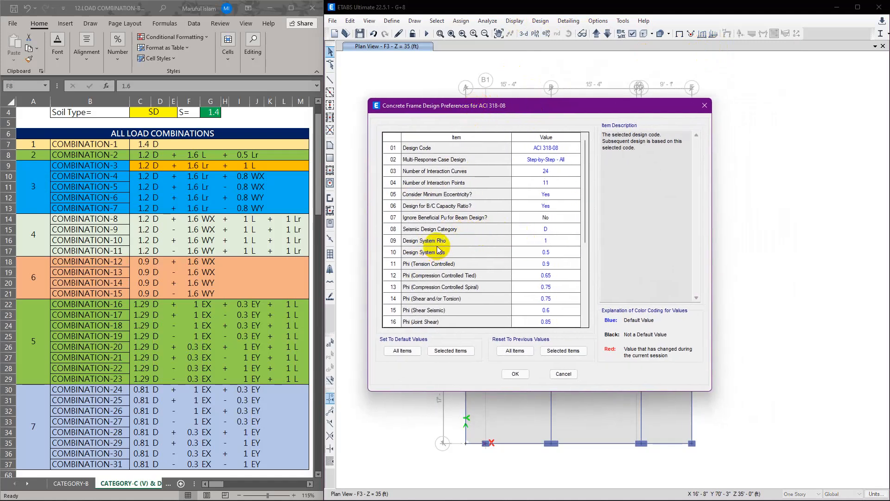
click(554, 254)
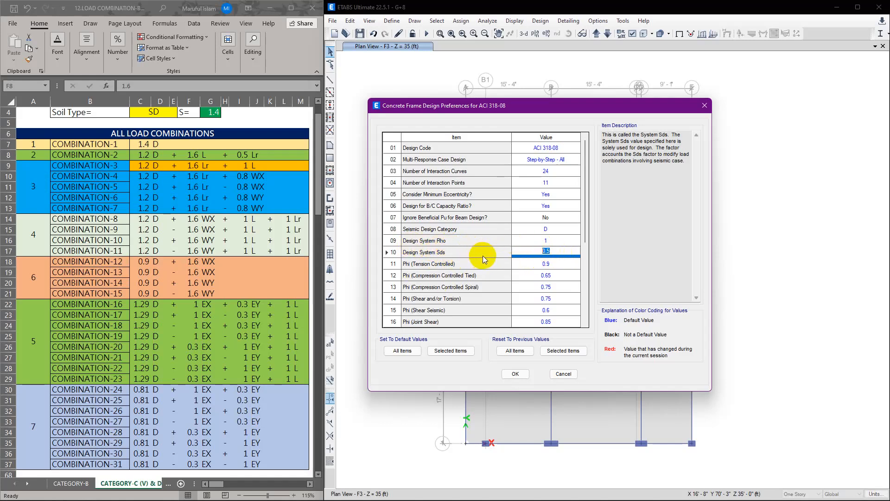
click(711, 110)
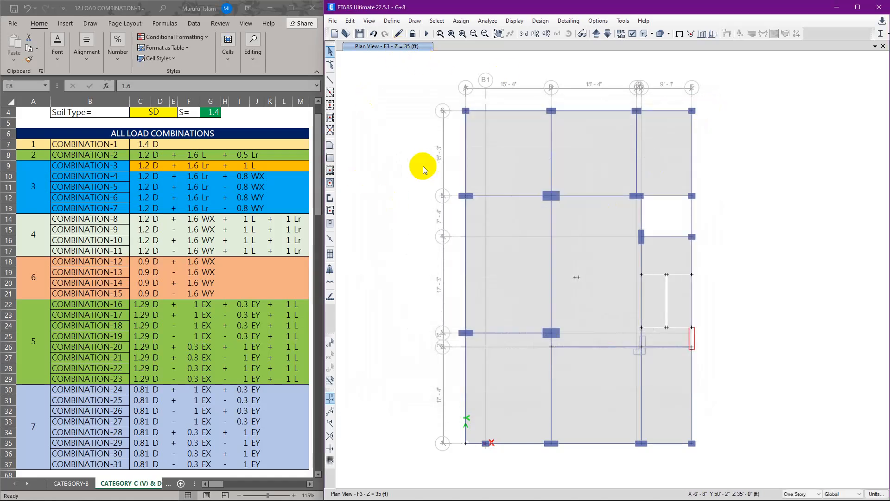
Open the ASCE 7-05 seismic loading parameters of the EQX load pattern for review.
click(389, 23)
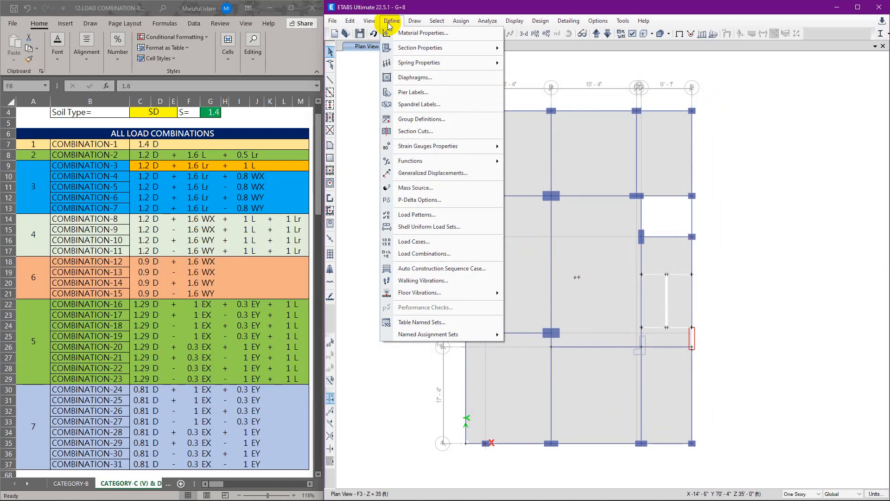
click(417, 216)
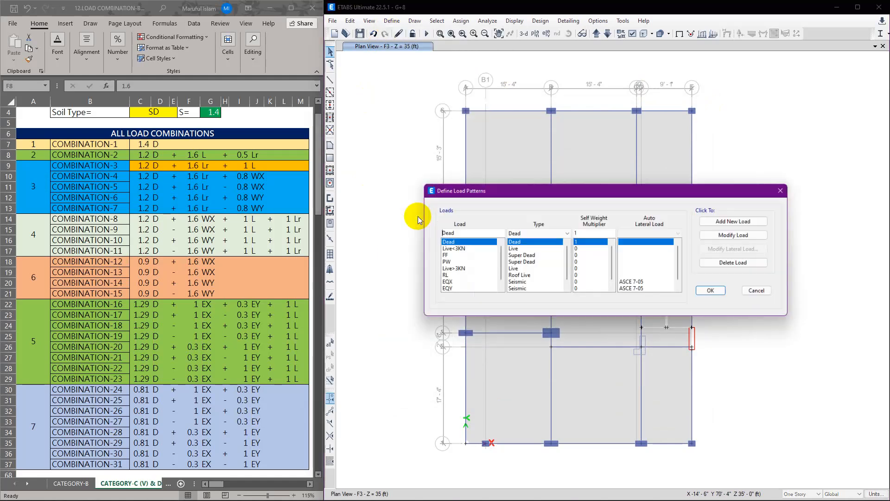
click(448, 281)
drag(511, 194, 359, 163)
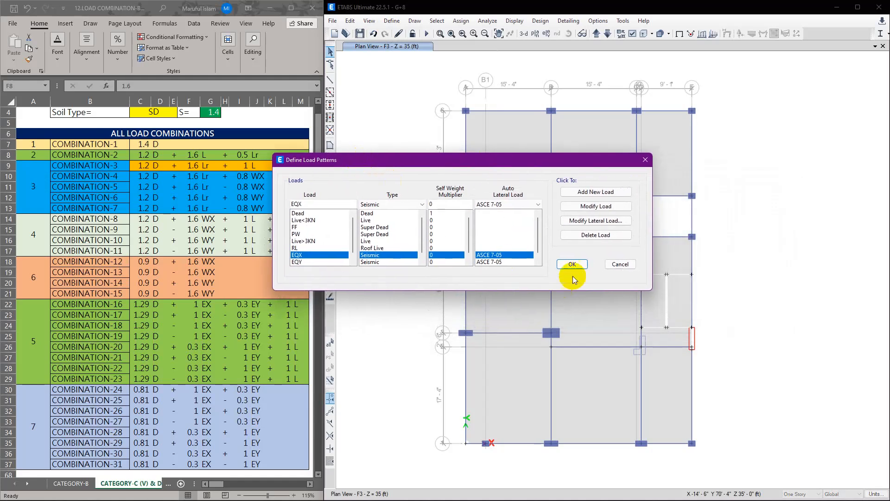
click(583, 221)
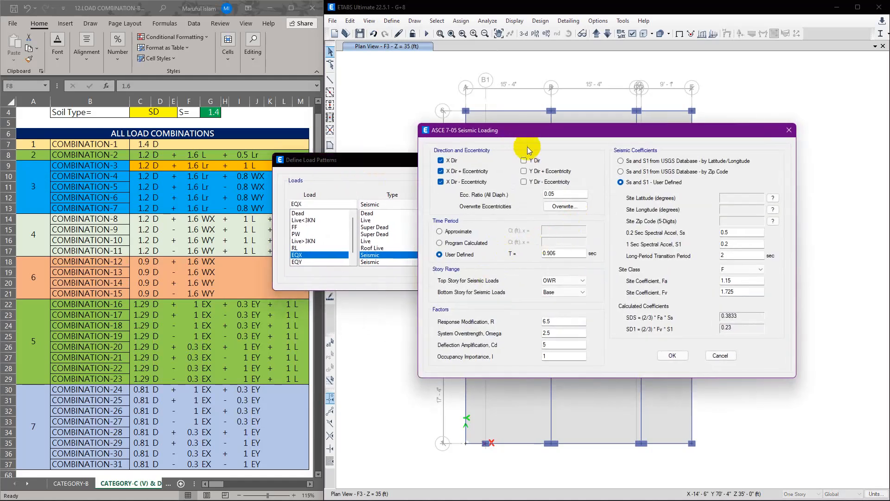
drag(526, 130, 409, 99)
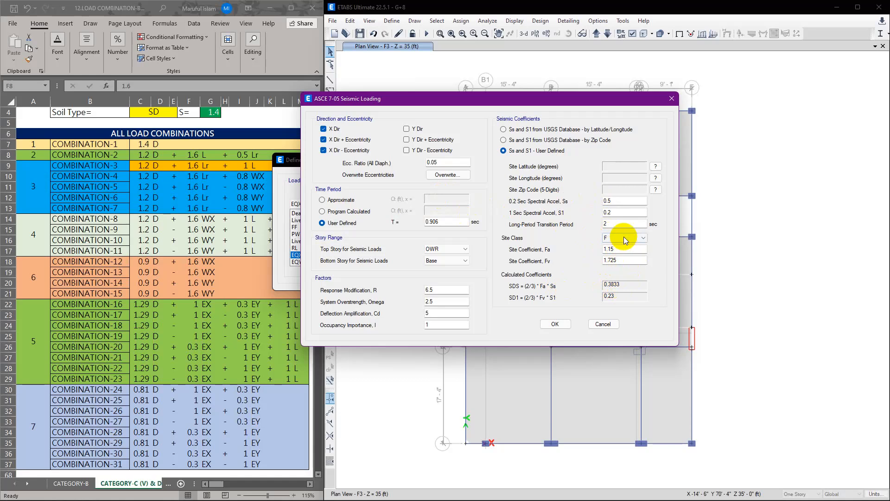
Compare EQX's site coefficient Fa with the sheet's soil input, and check the calculated SDS coefficient.
click(617, 249)
double_click(610, 248)
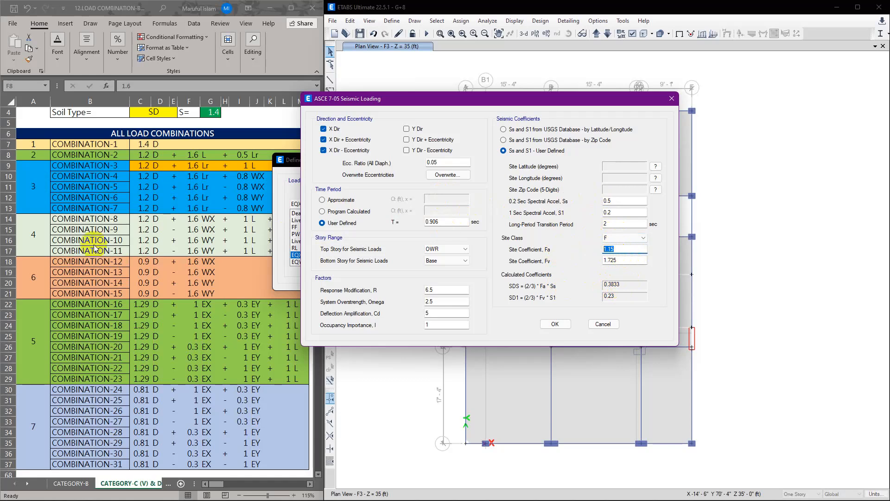
scroll(135, 297, up, 1)
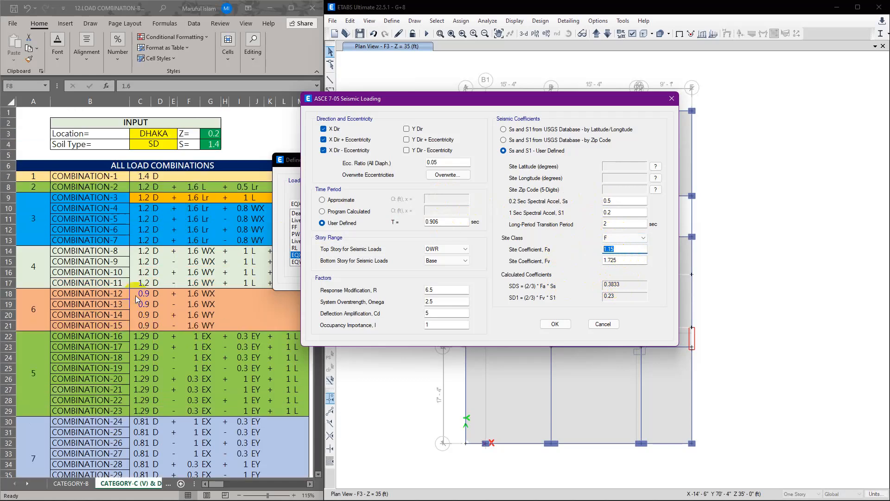
click(160, 143)
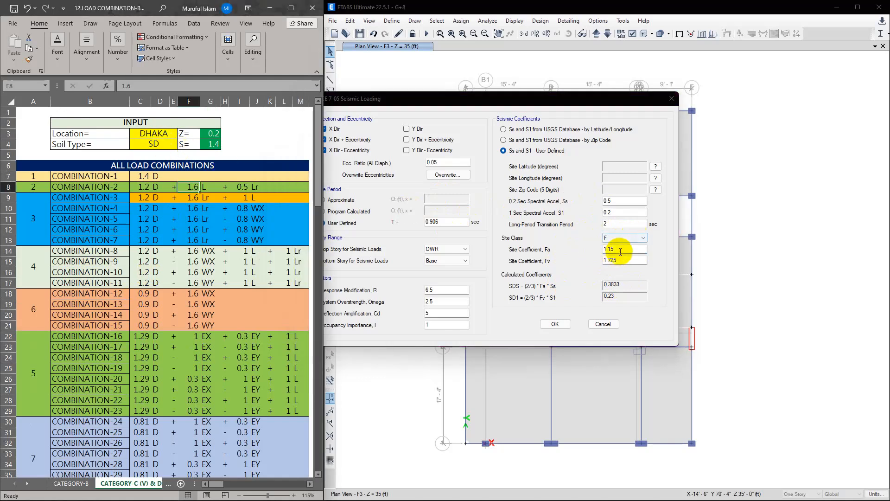
click(606, 288)
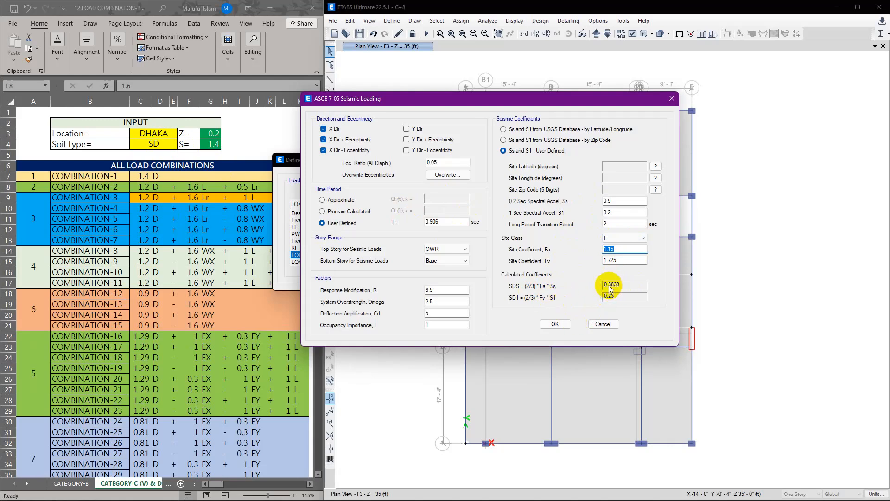
Accept EQX's seismic loading and the load patterns, and set the sheet's soil type to SC.
click(555, 323)
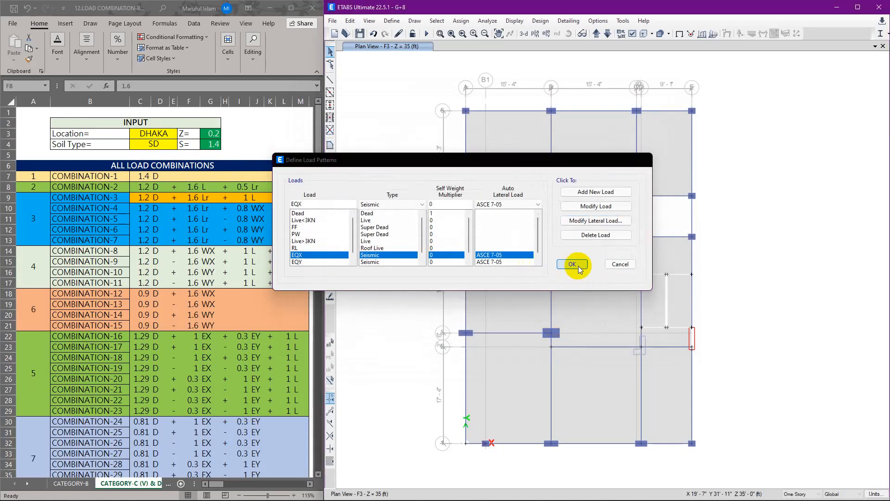
click(573, 264)
click(174, 145)
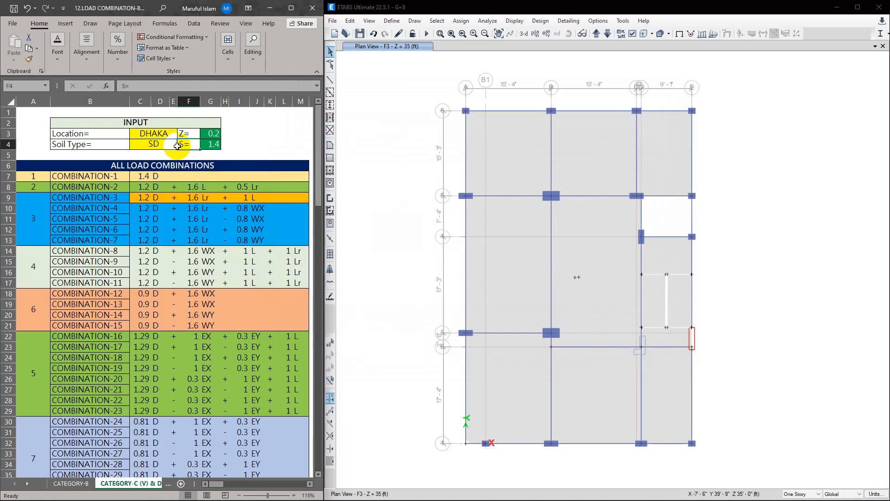
click(182, 145)
click(137, 169)
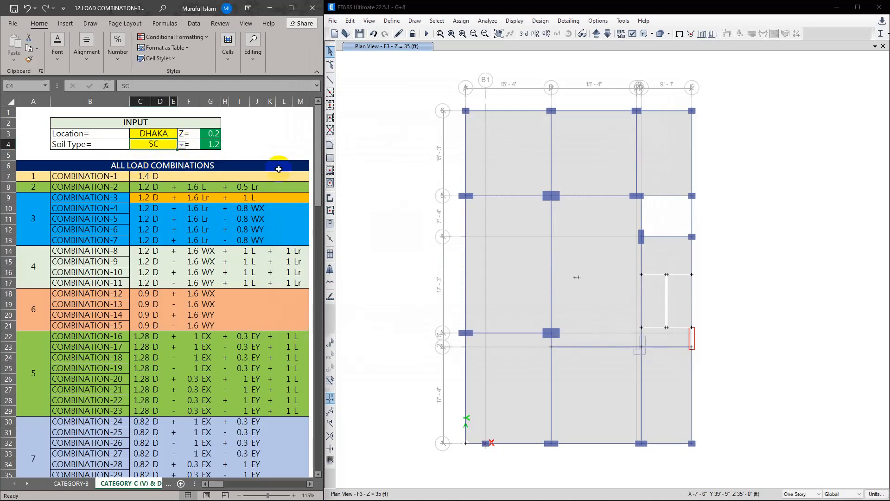
Open the concrete frame design preferences for ACI 318-08.
click(435, 149)
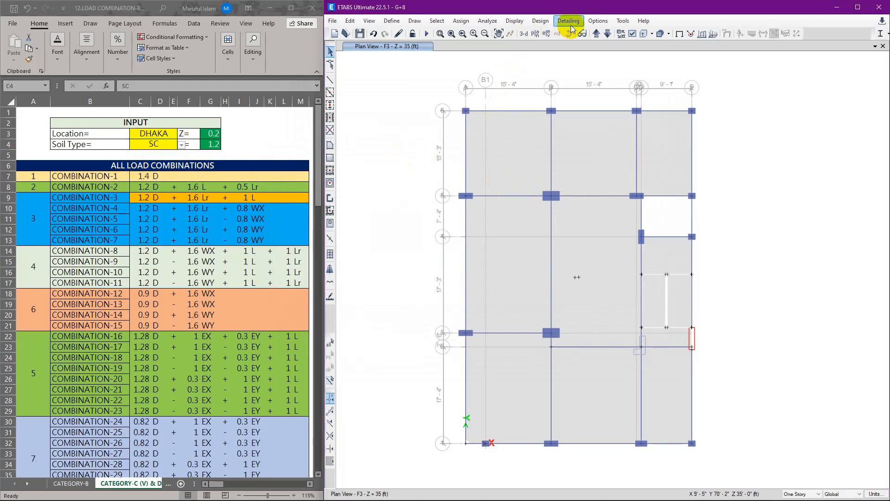
click(541, 21)
mouse_move(559, 51)
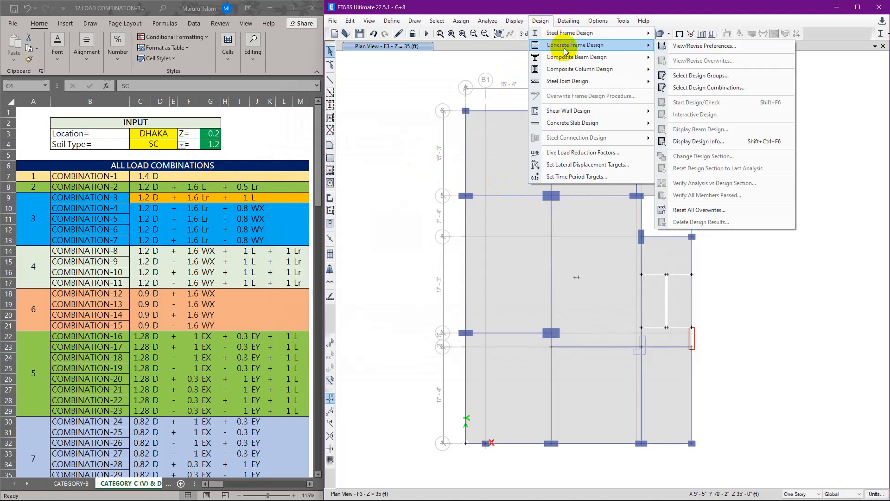
click(693, 46)
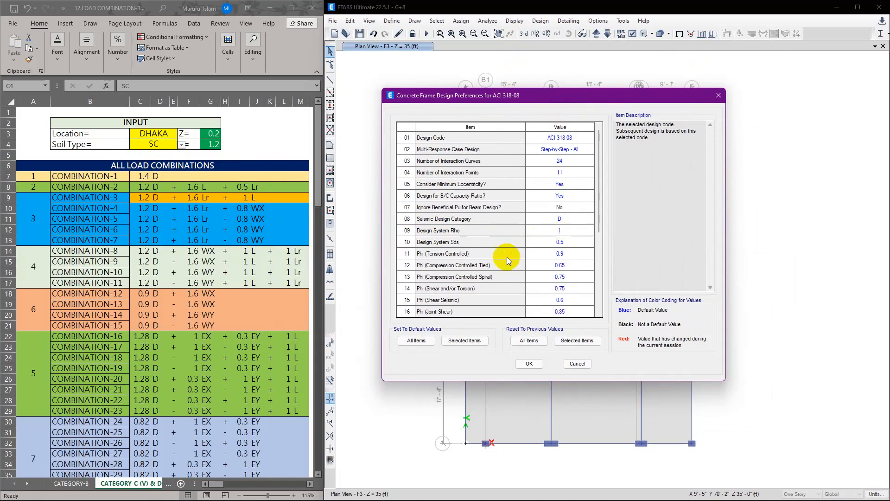
double_click(568, 242)
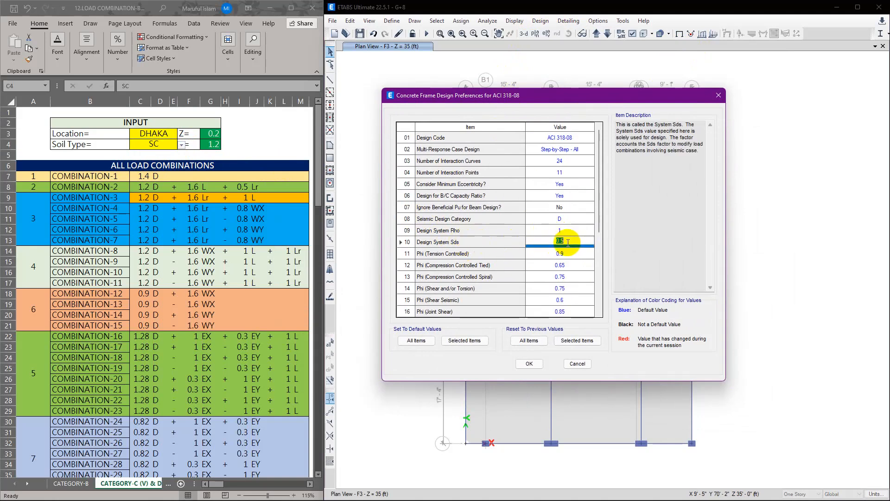
key(BackSpace)
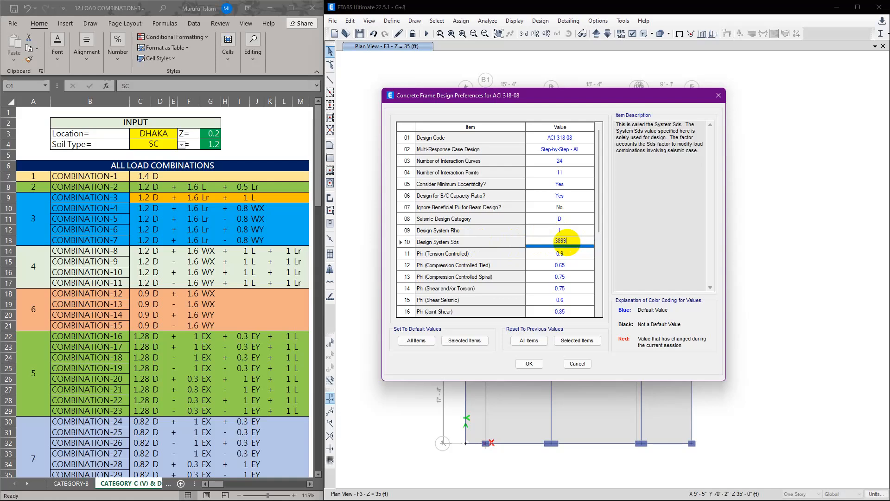
text(.3899)
key(Return)
Set Design System Sds to 0.3833, accept the concrete frame design preferences and save the model.
click(568, 242)
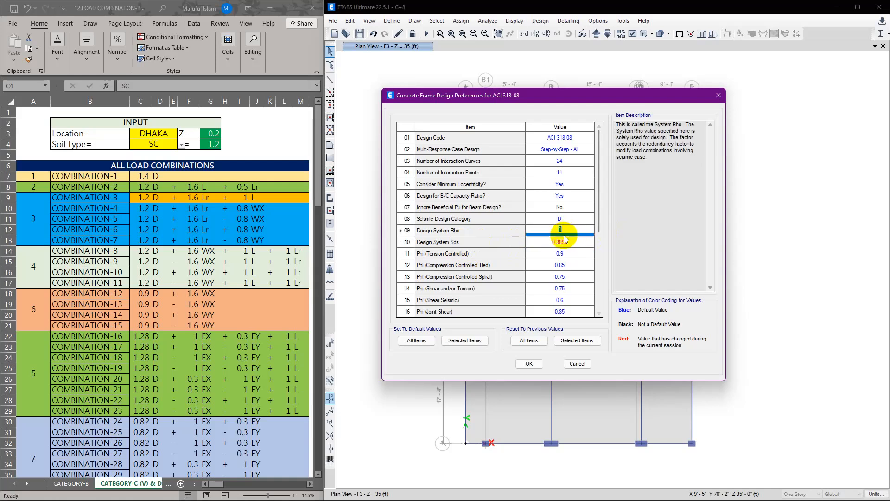
click(578, 240)
text(.3833)
key(Return)
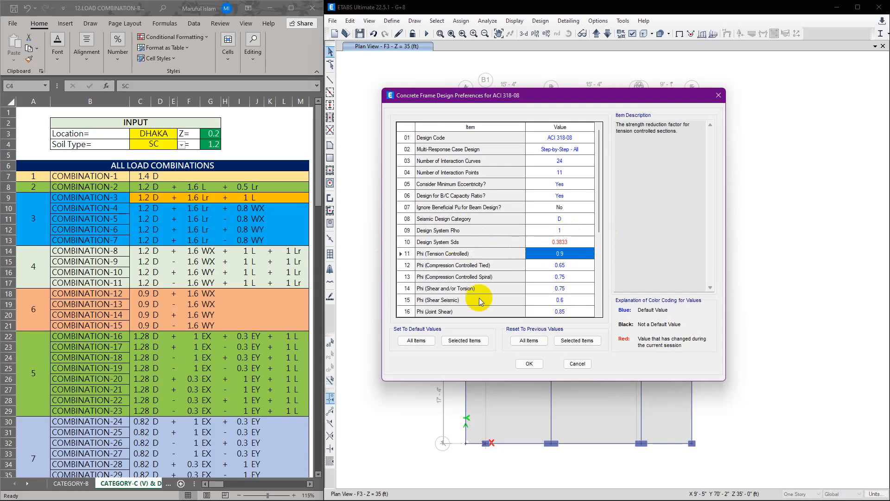
click(520, 363)
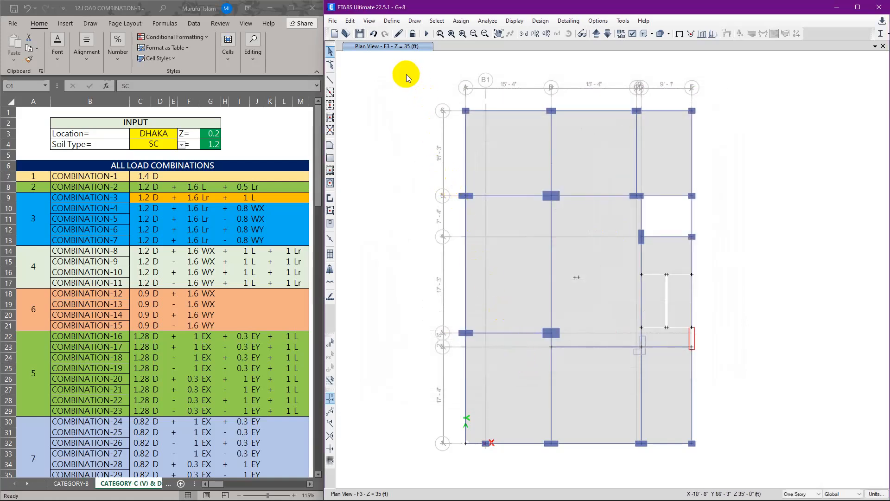
click(360, 34)
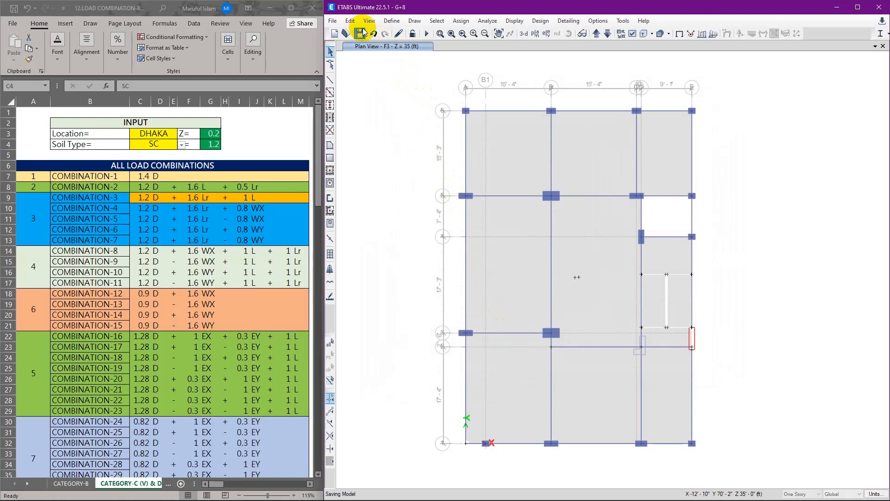
Add the default design combinations for Concrete Frame Design to the load combinations, converted to editable user combinations.
click(393, 21)
click(422, 258)
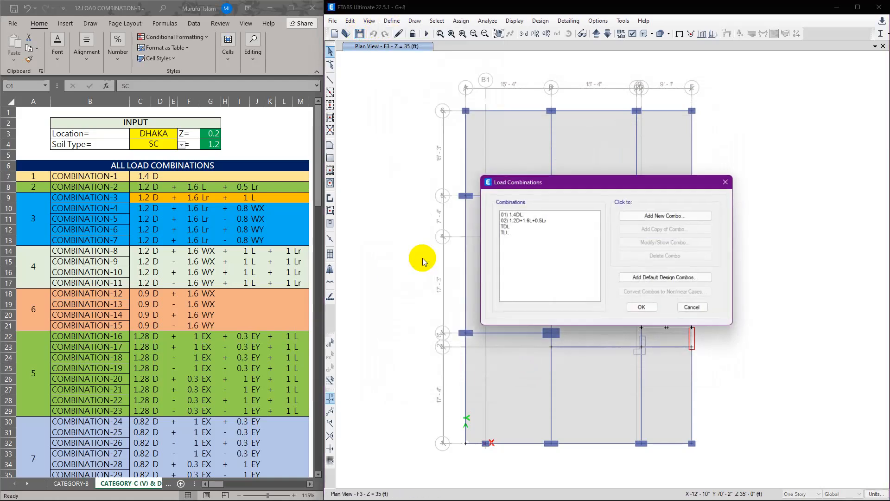
click(658, 278)
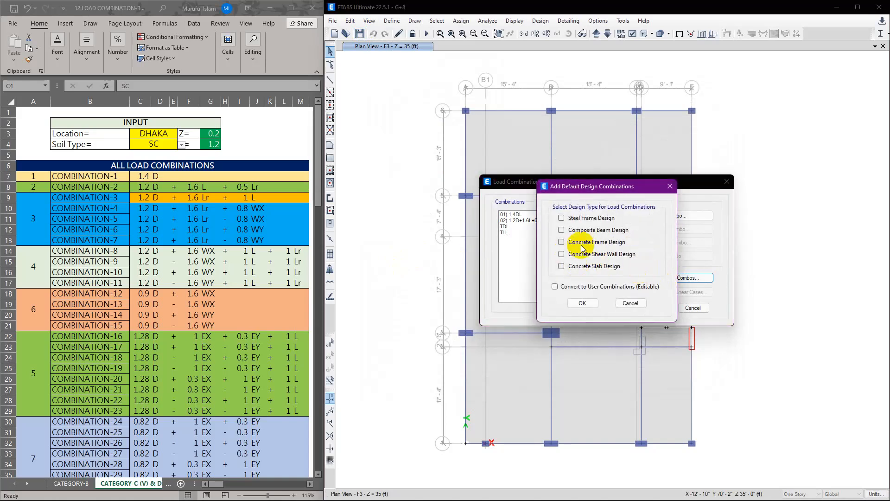
click(587, 287)
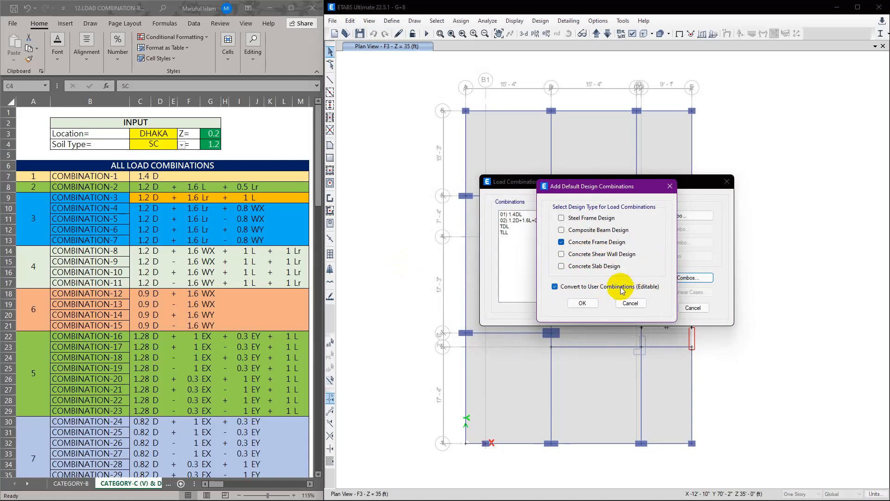
click(583, 303)
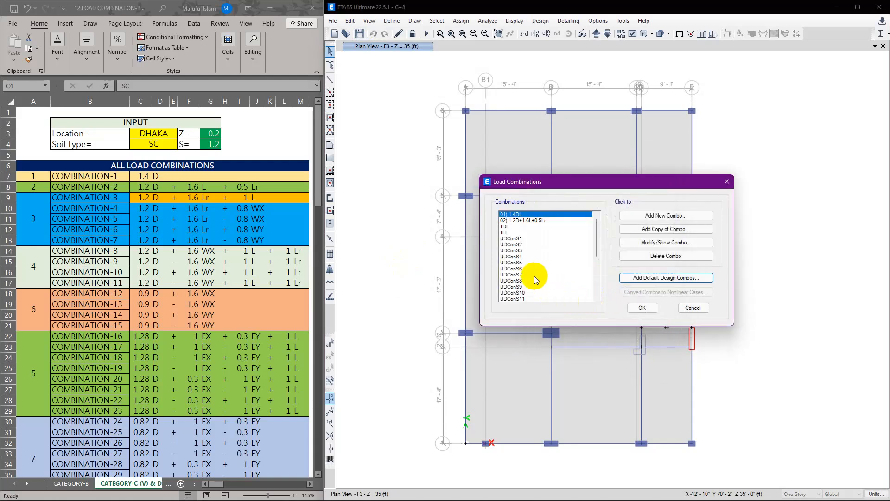
Look through the generated combinations and examine the loads and scale factors of UDConS1, UDConS2 and UDConS3.
scroll(536, 278, down, 1)
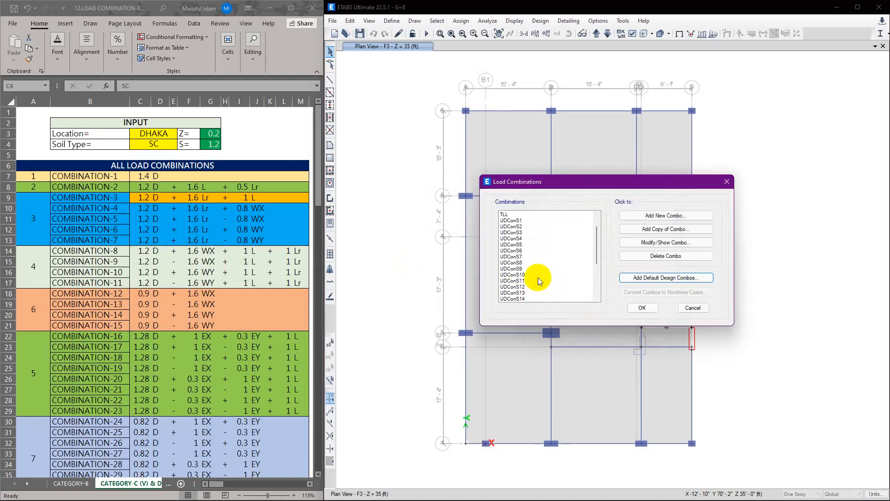
drag(524, 221, 509, 397)
scroll(537, 273, up, 3)
scroll(535, 266, up, 2)
click(515, 238)
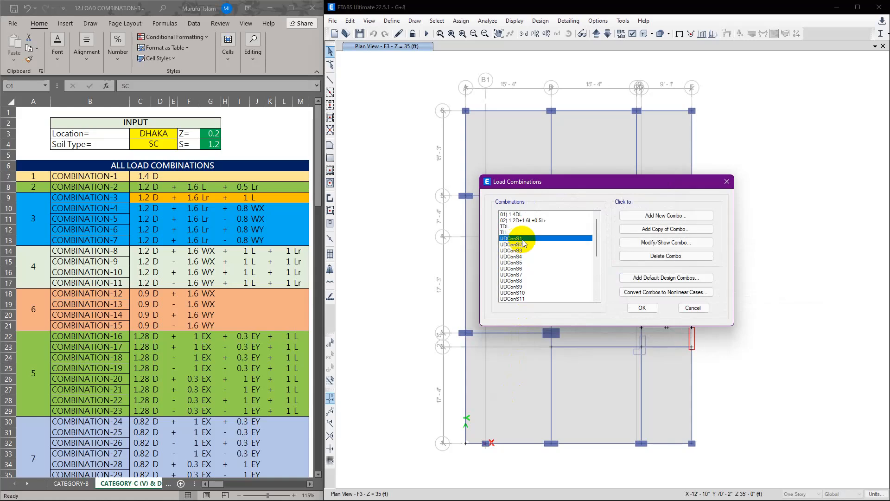
double_click(516, 239)
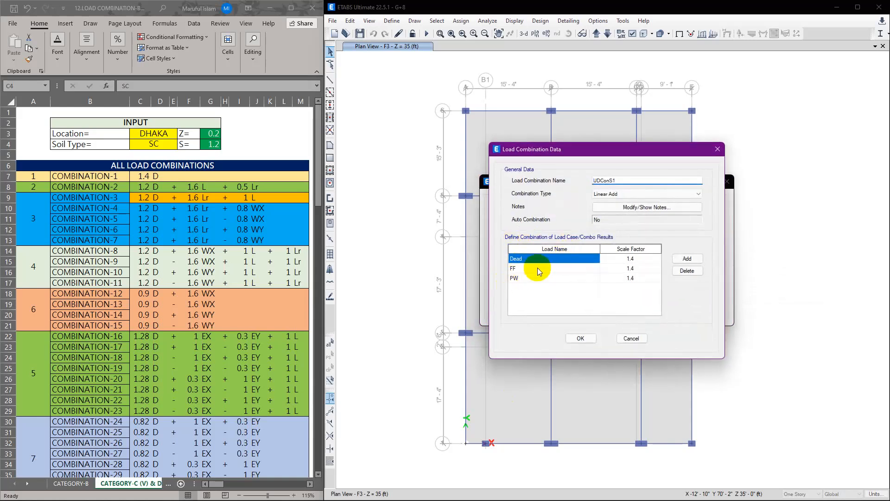
click(593, 342)
double_click(516, 244)
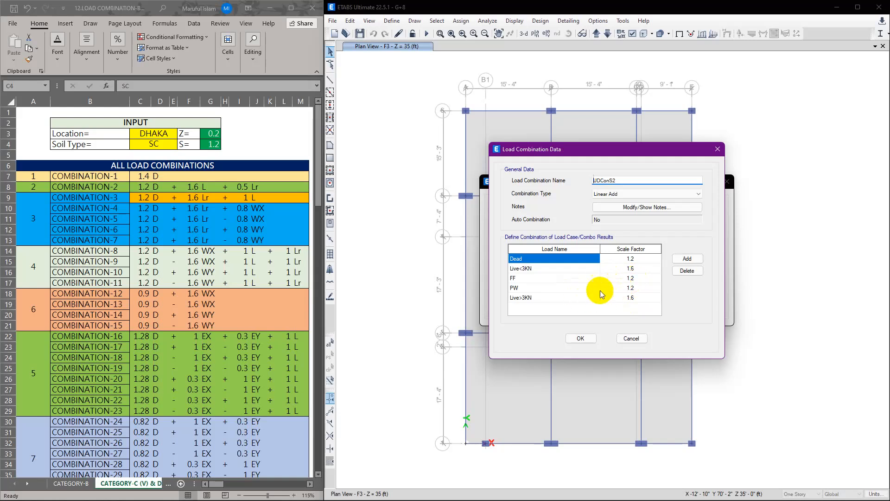
click(590, 341)
double_click(520, 252)
click(580, 338)
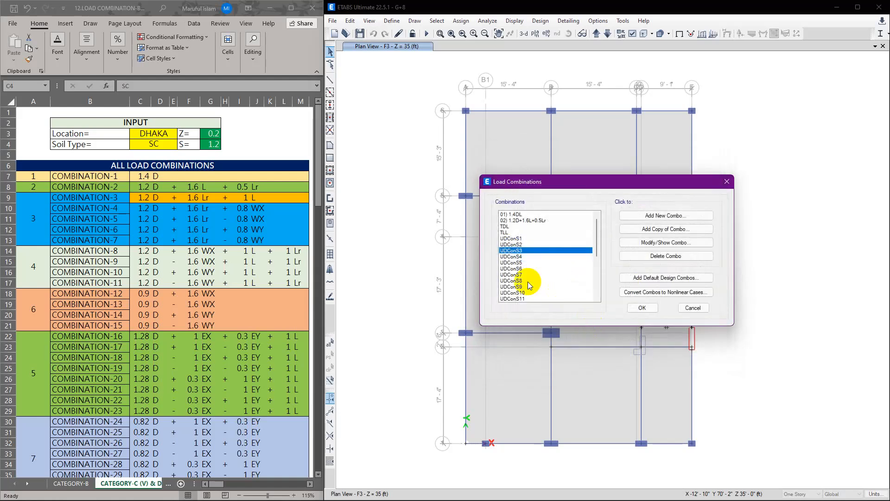
Compare the dead load scale factor of UDConS15 with the dead load formula of COMBINATION-22 in the sheet.
scroll(526, 270, down, 3)
click(525, 233)
double_click(525, 234)
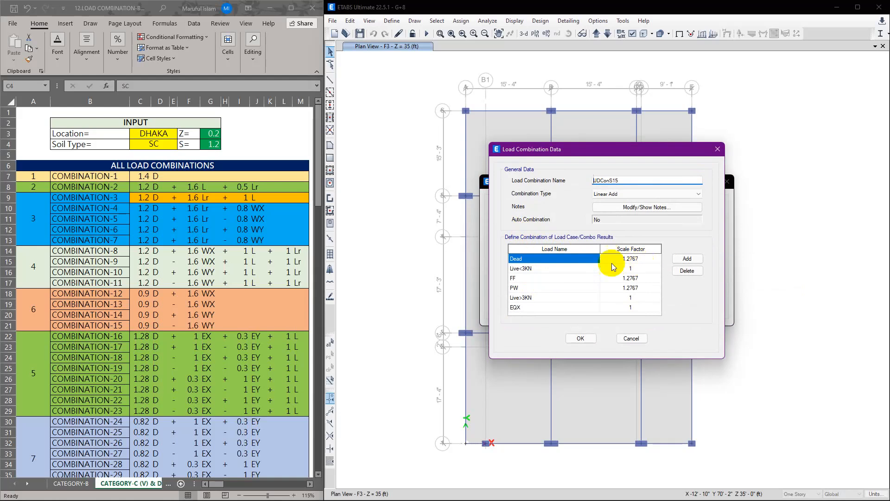
scroll(149, 343, down, 1)
click(142, 369)
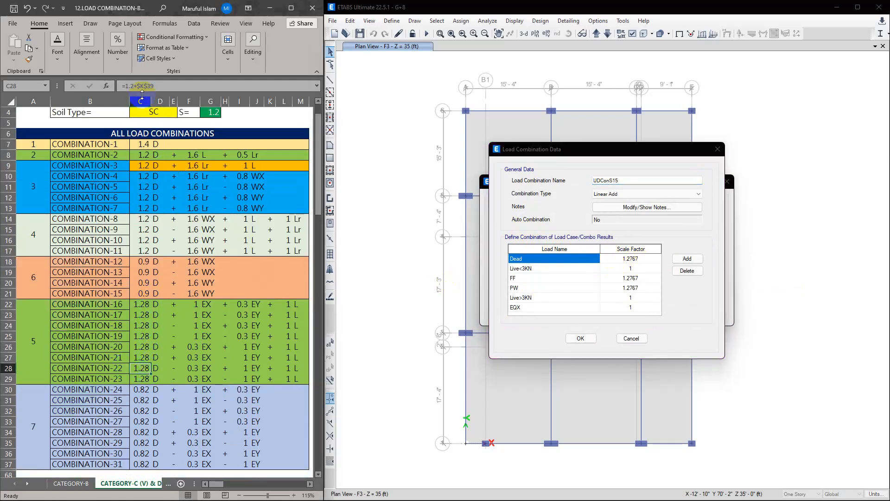
mouse_move(152, 98)
mouse_down()
mouse_move(161, 98)
mouse_move(153, 98)
mouse_up()
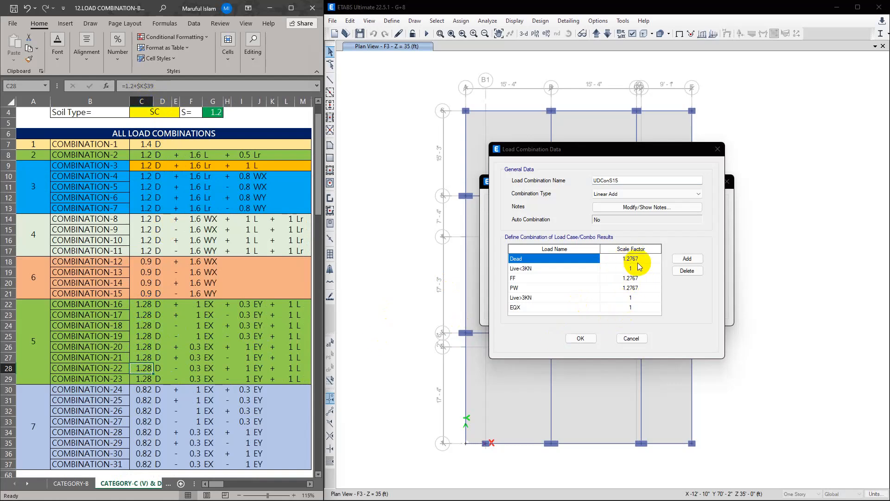
click(580, 338)
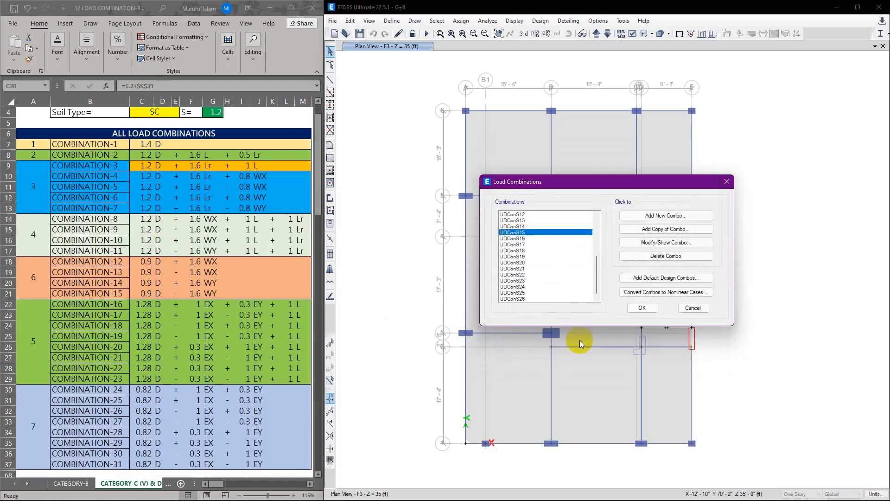
Compare the generated wind and seismic combinations from UDConS12 to UDConS26 with the sheet, and examine the load factors of UDConS14.
click(544, 273)
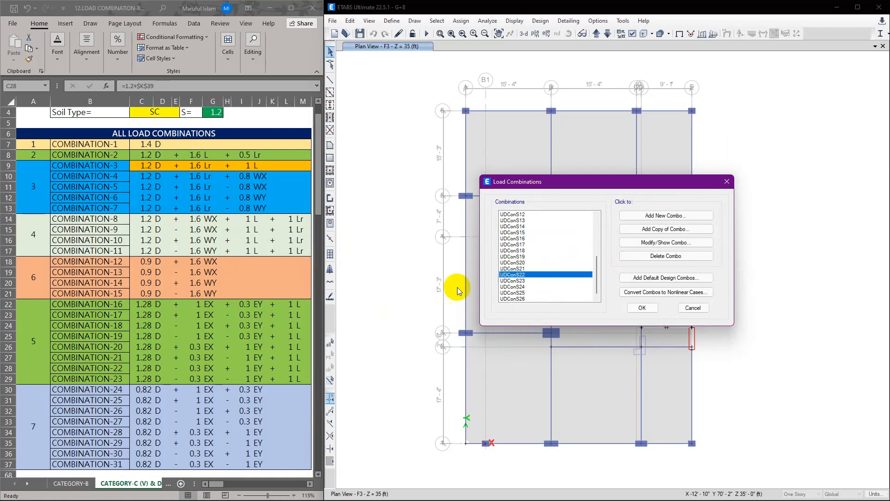
click(188, 261)
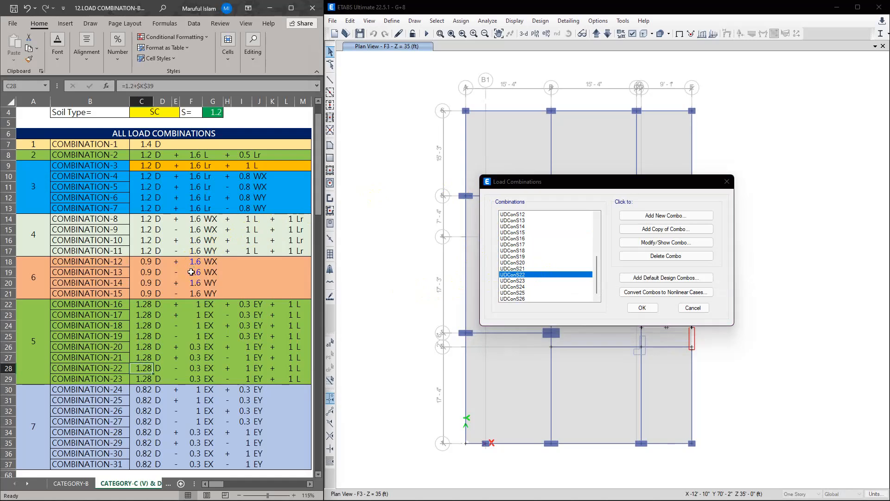
click(526, 262)
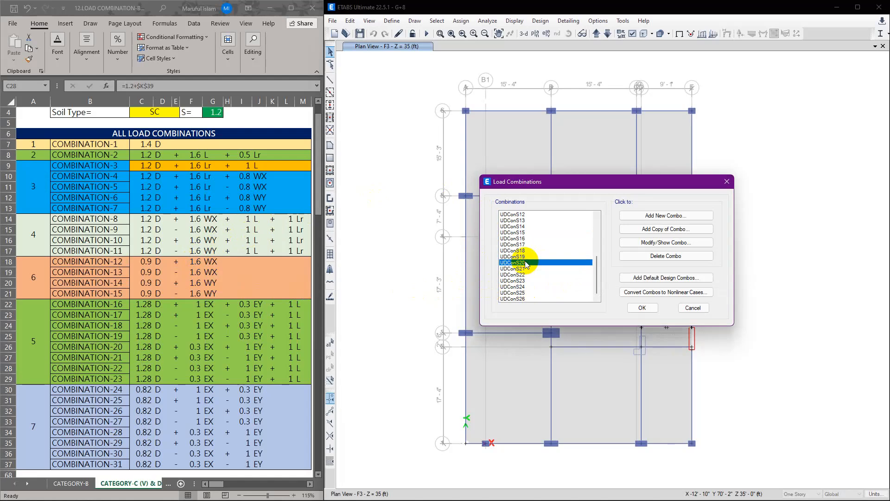
click(526, 233)
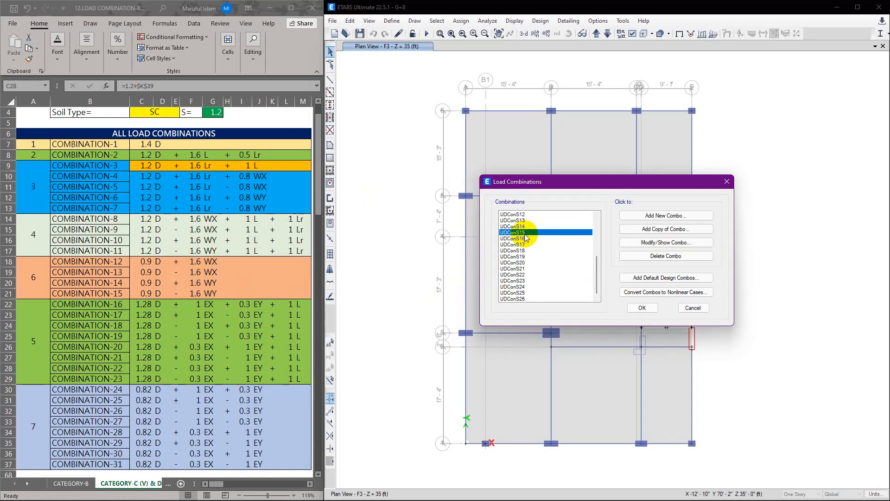
click(525, 227)
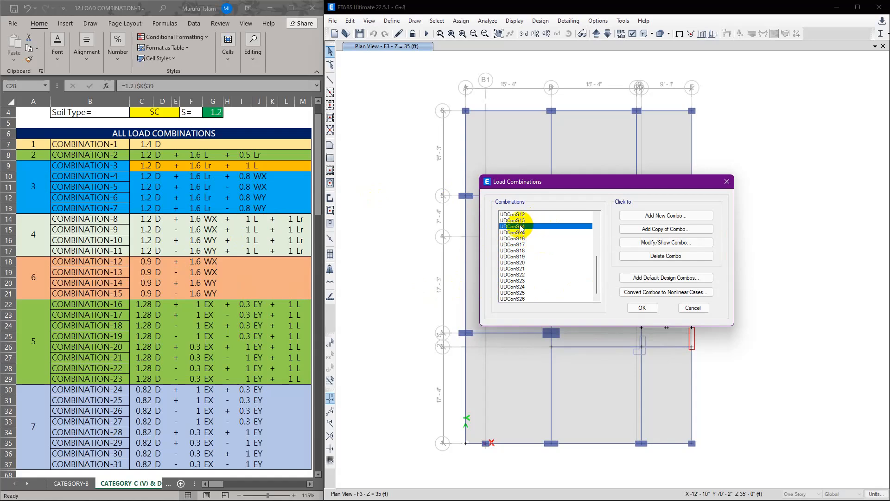
scroll(527, 260, up, 1)
scroll(529, 269, down, 1)
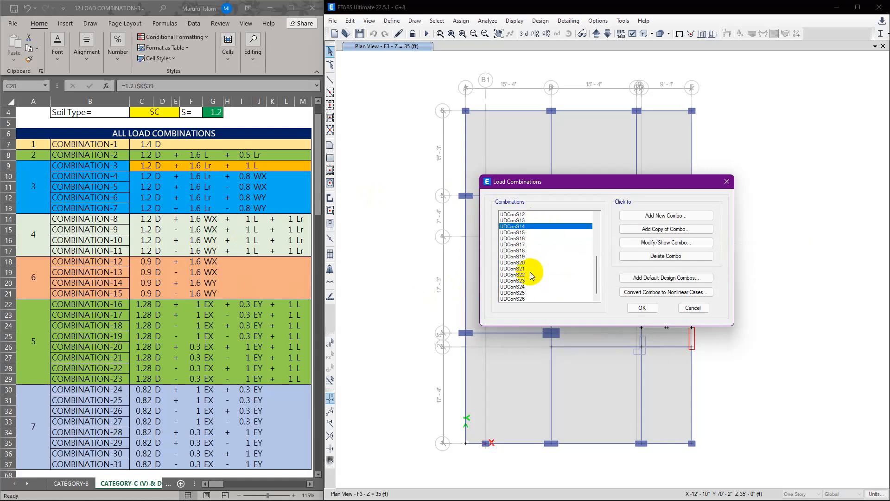
click(524, 298)
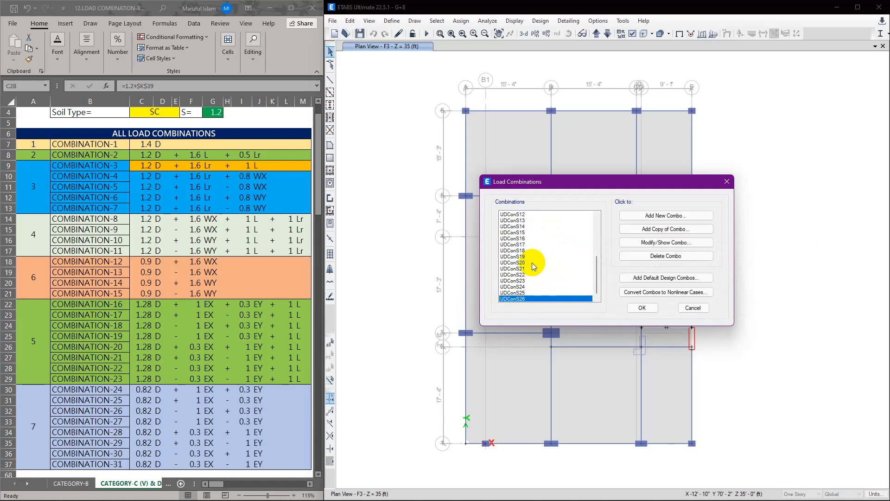
scroll(532, 262, up, 1)
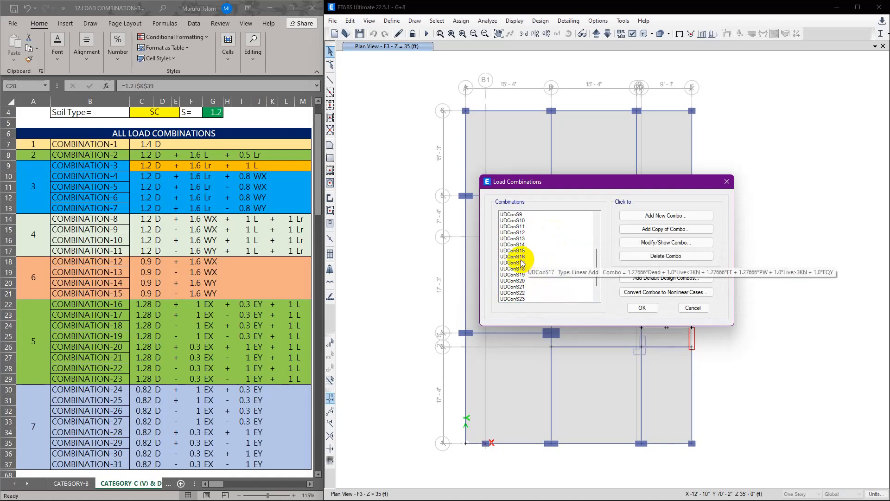
click(518, 244)
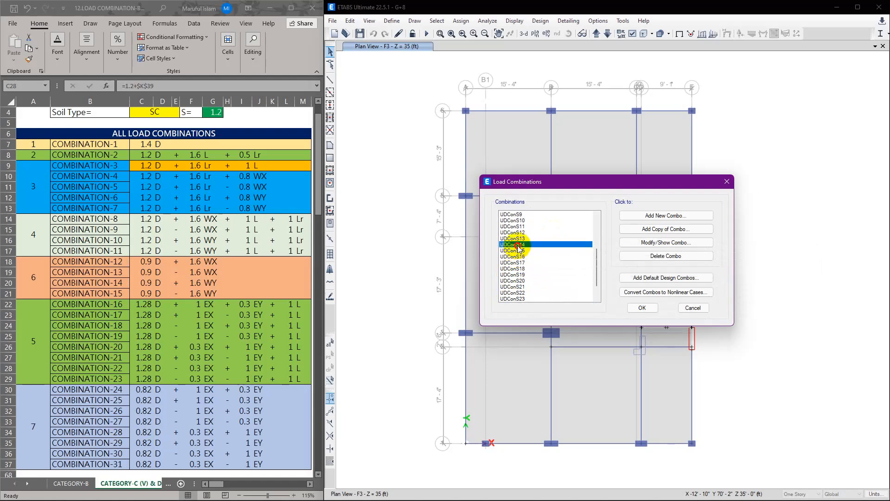
double_click(517, 245)
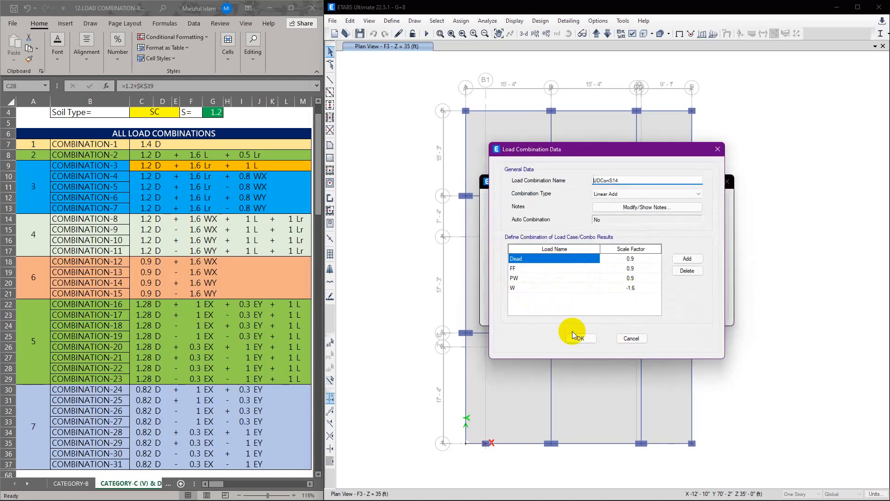
Close the UDConS14 data and examine the loads and scale factors of UDConS15.
click(574, 336)
click(518, 250)
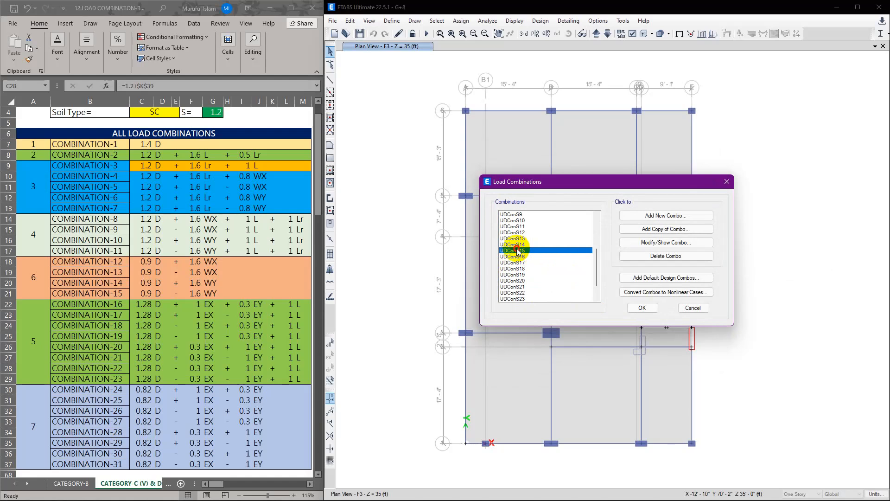
double_click(518, 251)
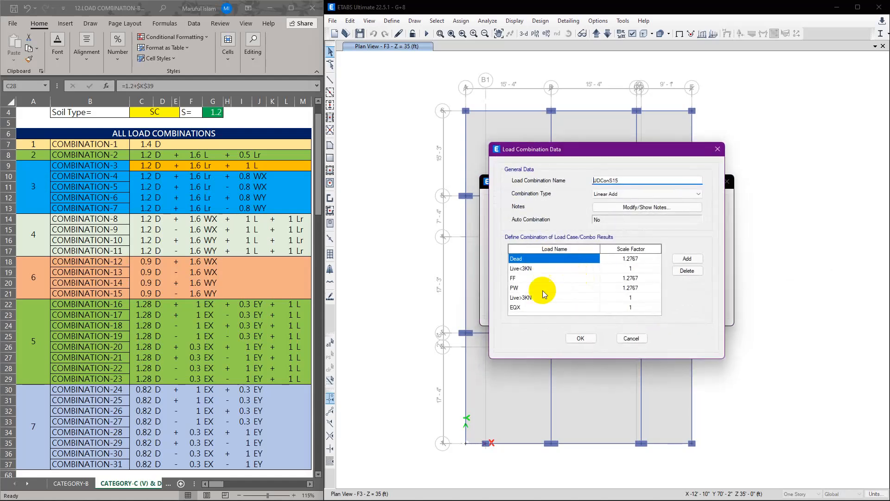
click(582, 338)
Add the EQY load case to combination UDConS15 with a scale factor of 0.3.
double_click(517, 252)
click(685, 258)
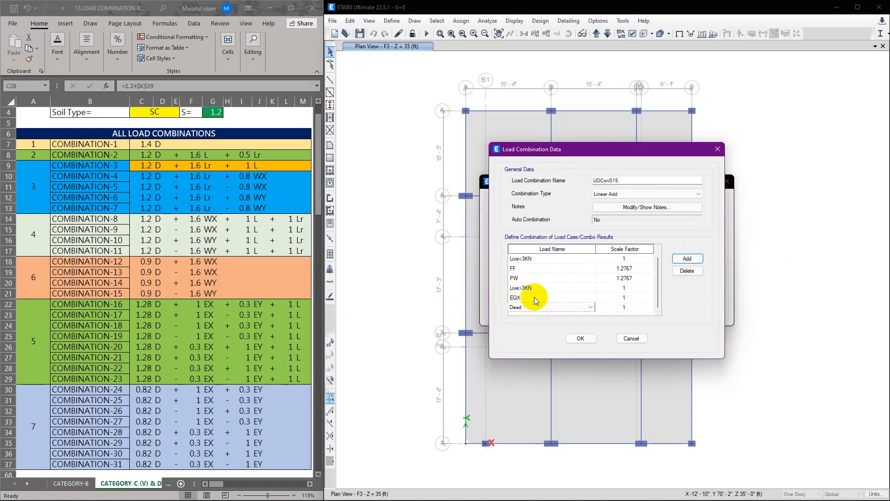
click(523, 307)
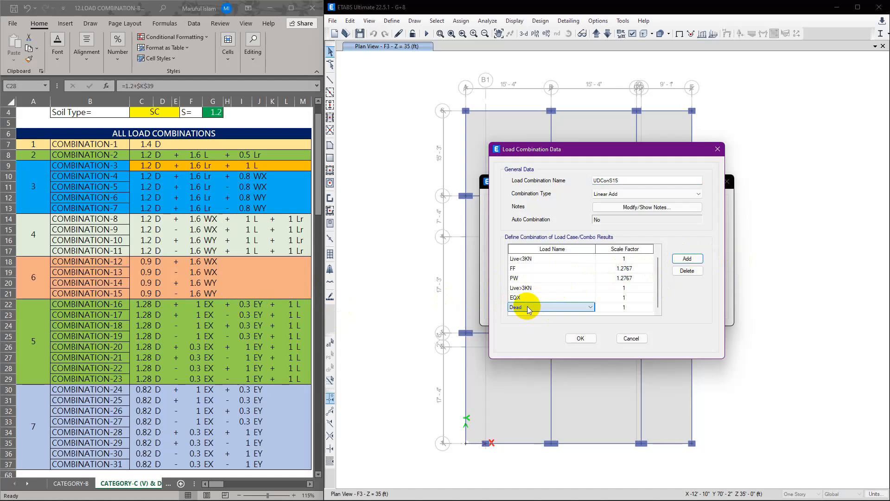
click(529, 309)
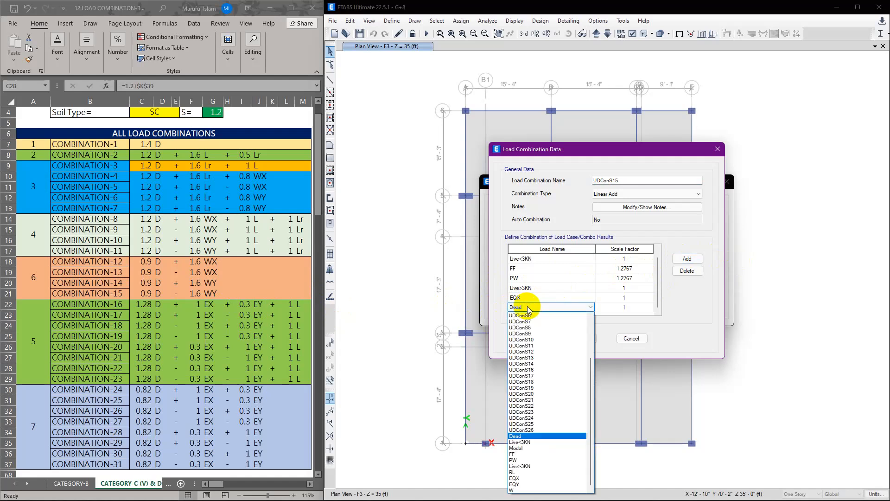
click(523, 485)
click(633, 307)
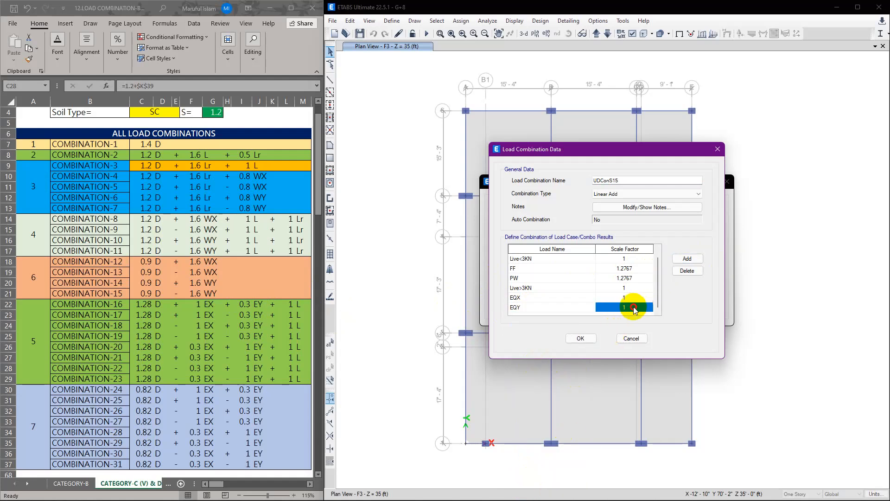
text(.3)
key(Return)
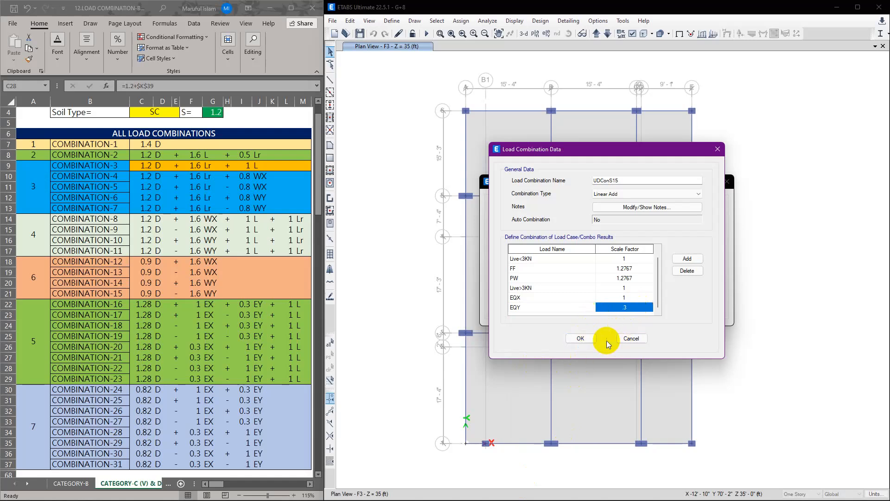
click(581, 338)
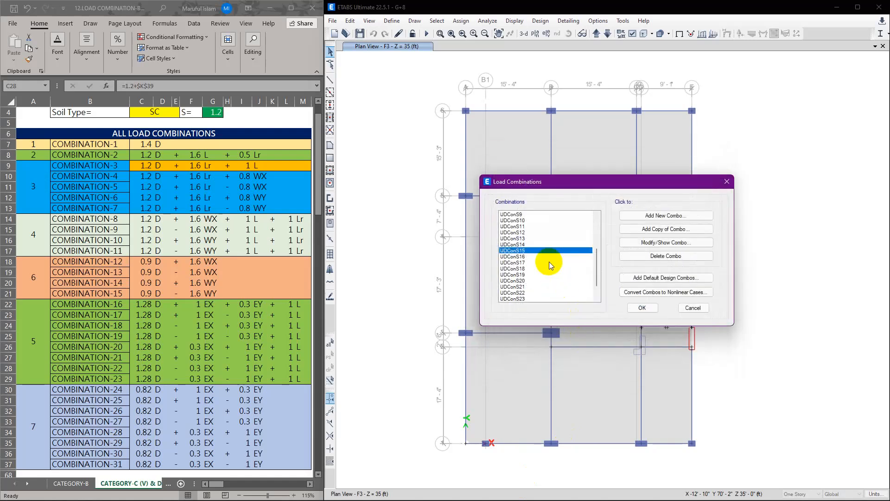
Create a copy of combination UDConS15 with the EQY scale factor set to -0.3.
click(657, 230)
scroll(546, 298, down, 1)
double_click(622, 307)
click(609, 308)
text(-)
key(Return)
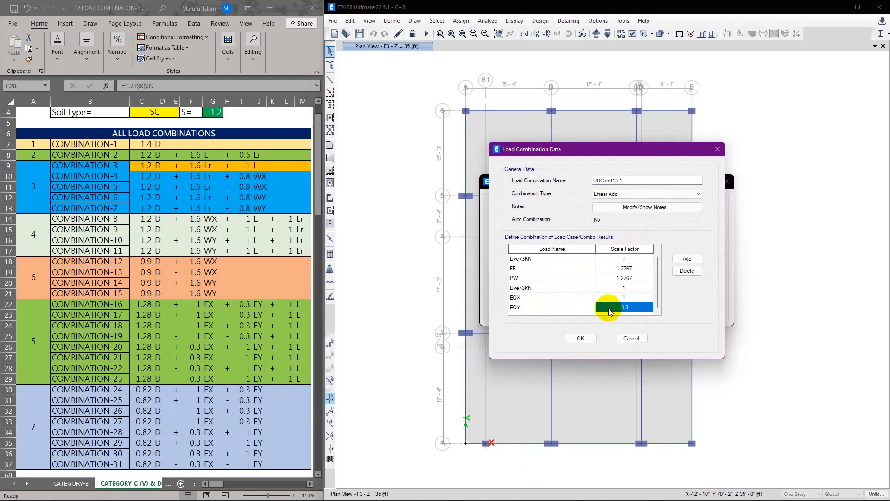
click(576, 337)
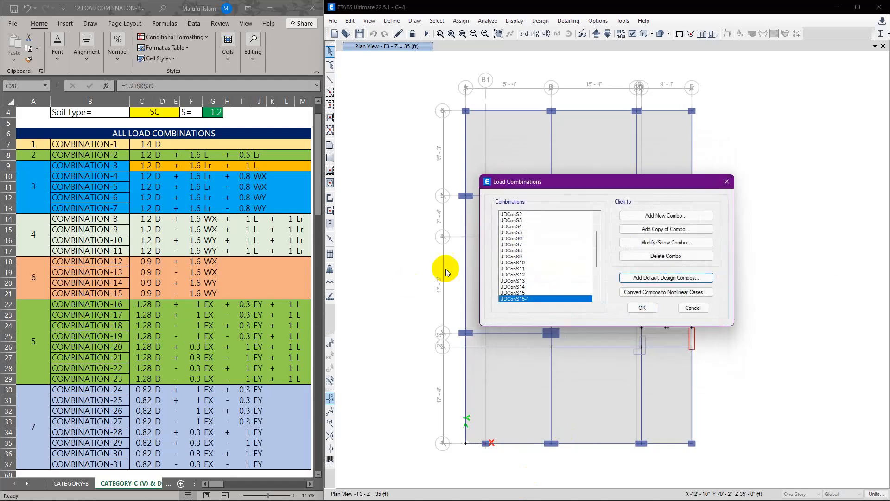
Add the EQY load case to combination UDConS16 with a scale factor of 0.3.
scroll(538, 284, down, 1)
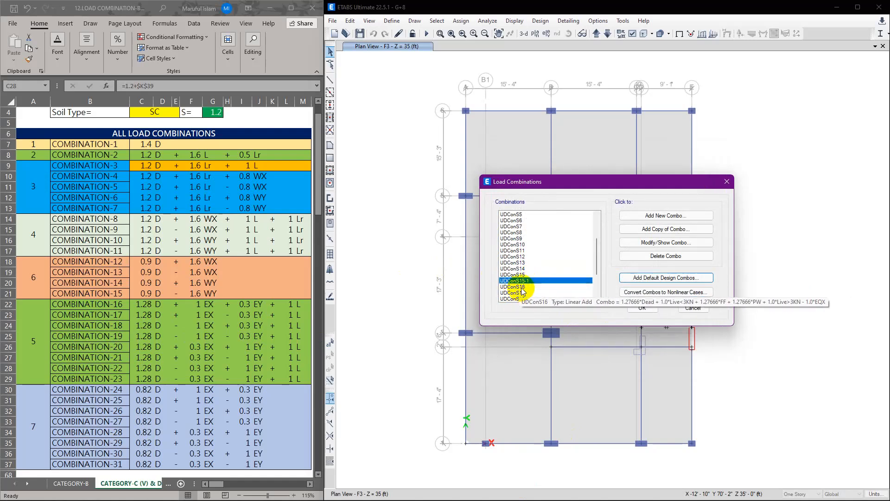
double_click(522, 287)
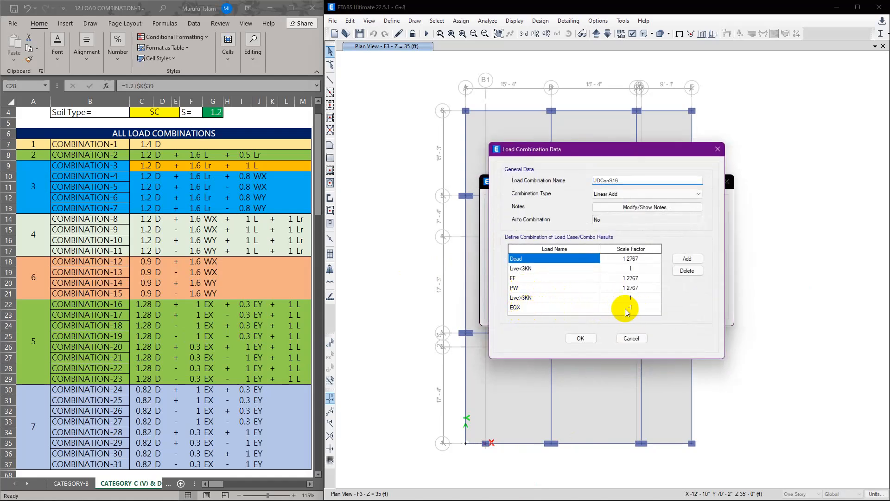
click(698, 259)
click(541, 307)
click(541, 307)
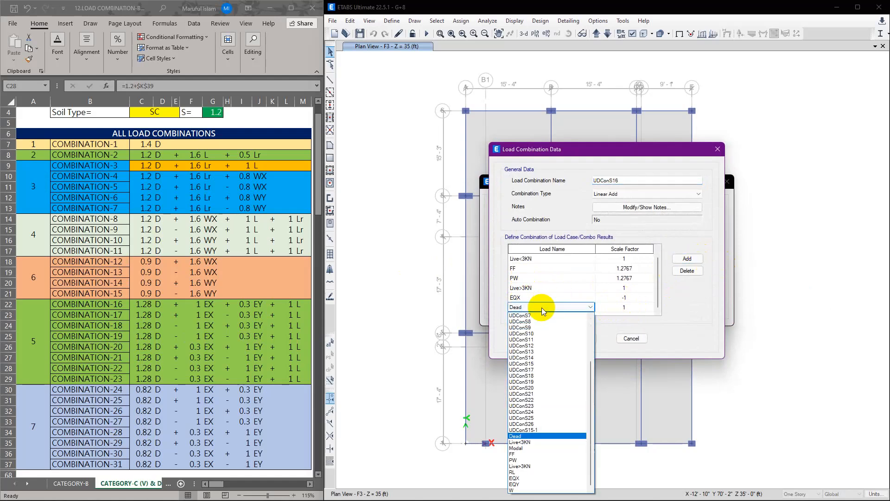
click(546, 484)
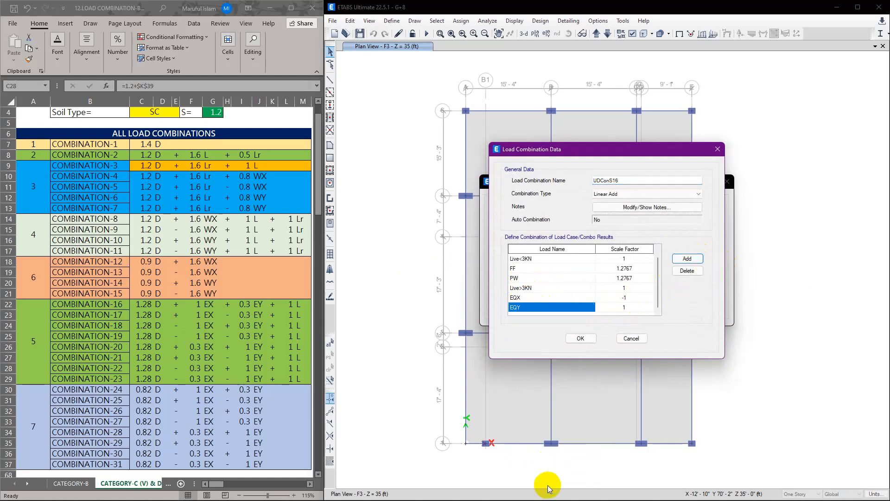
click(629, 309)
text(.3)
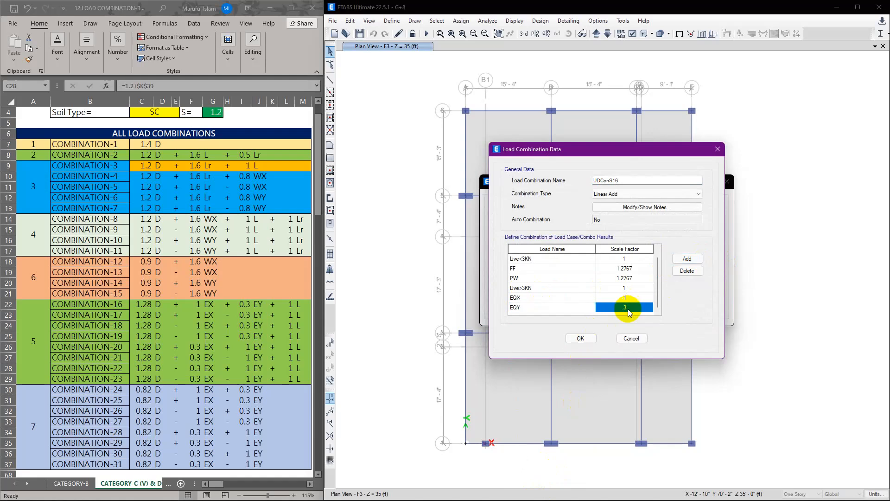
click(581, 338)
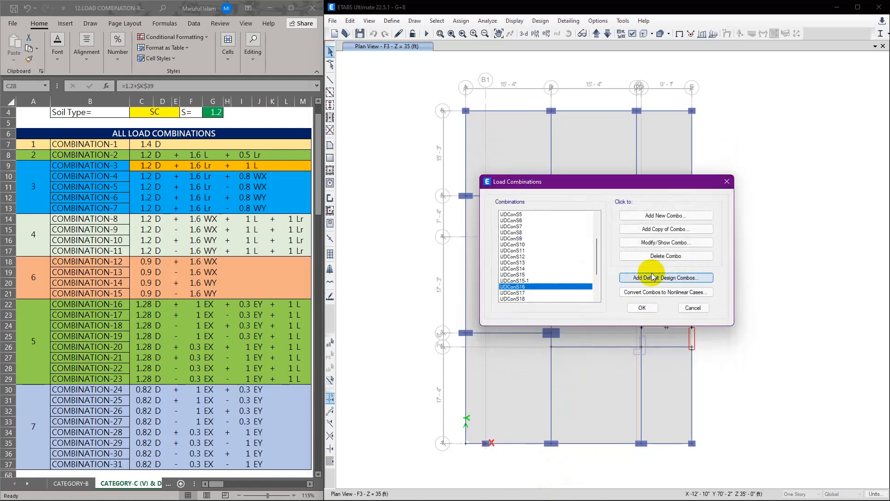
Create a copy of combination UDConS16 with the EQY scale factor set to -0.3.
click(592, 230)
scroll(626, 305, down, 1)
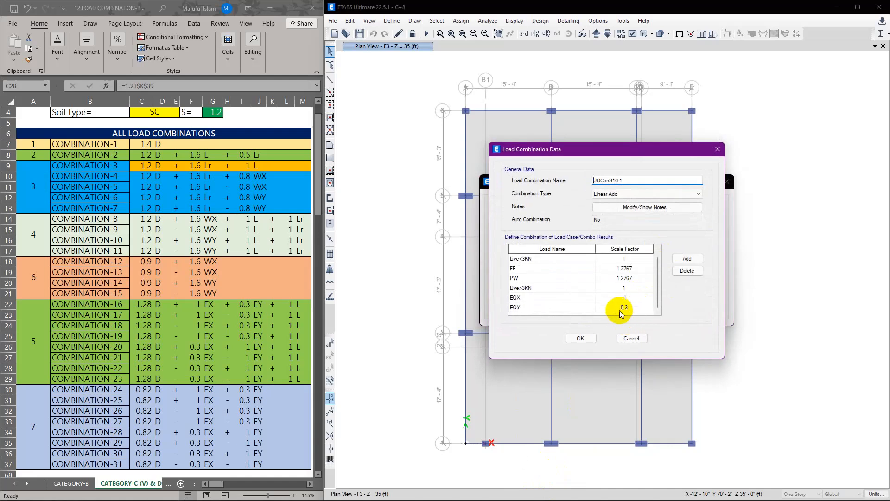
text(-)
click(588, 337)
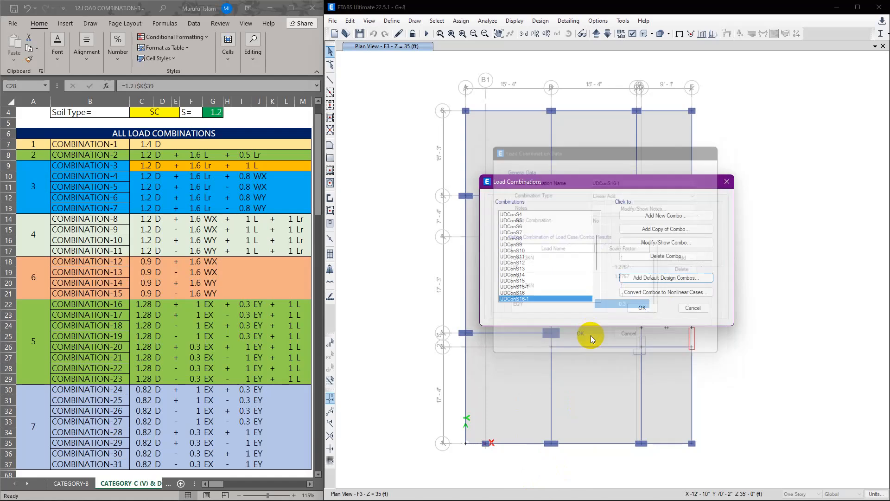
Check the remaining seismic combinations against the sheet and accept the load combination changes.
scroll(542, 274, down, 3)
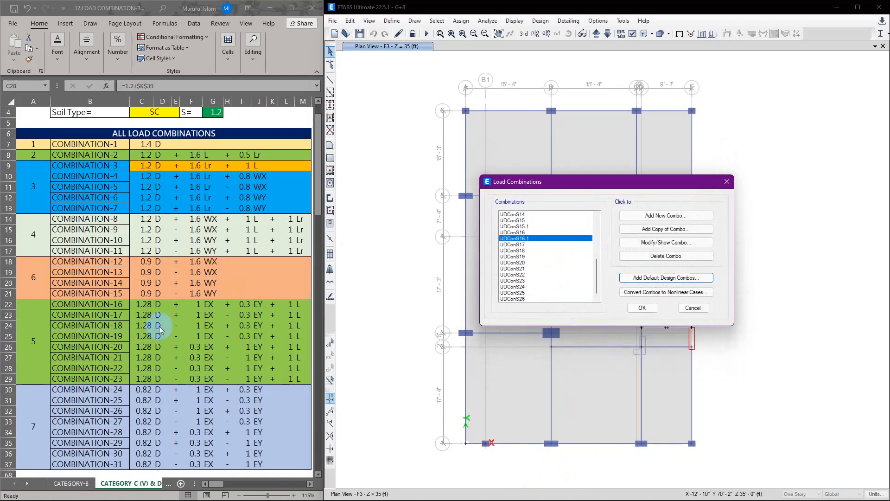
scroll(123, 320, down, 1)
scroll(68, 226, up, 2)
scroll(68, 226, down, 2)
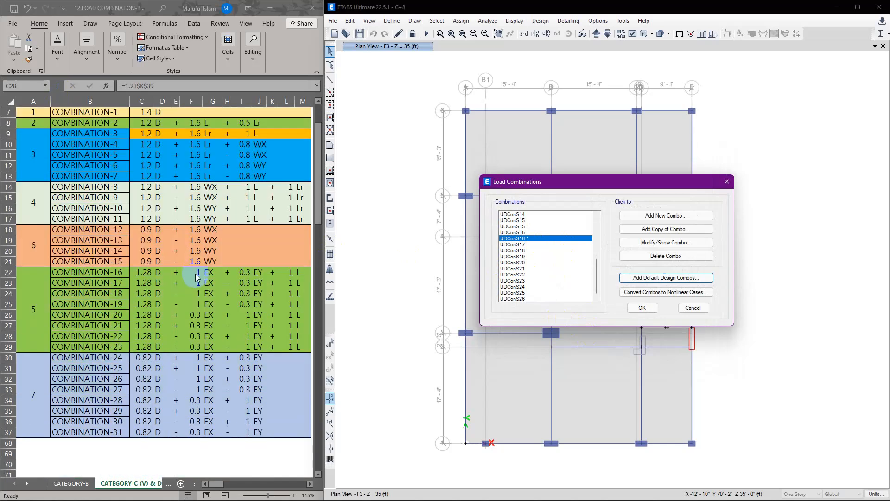
click(642, 308)
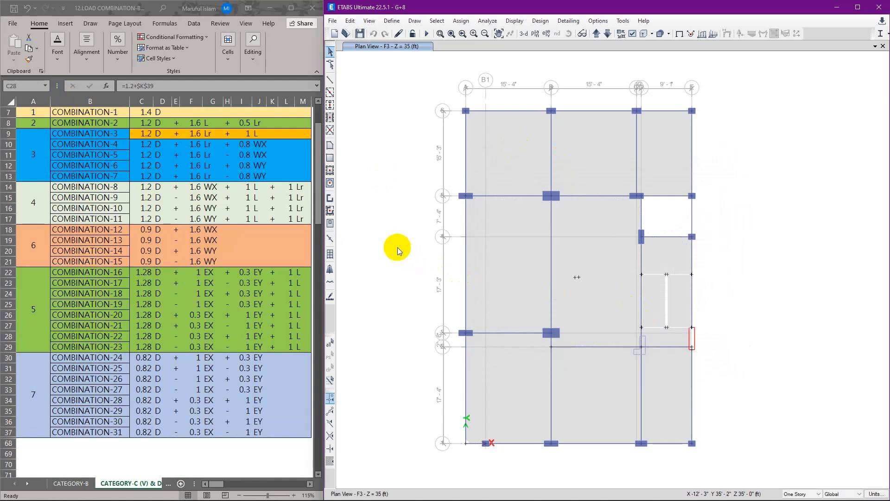